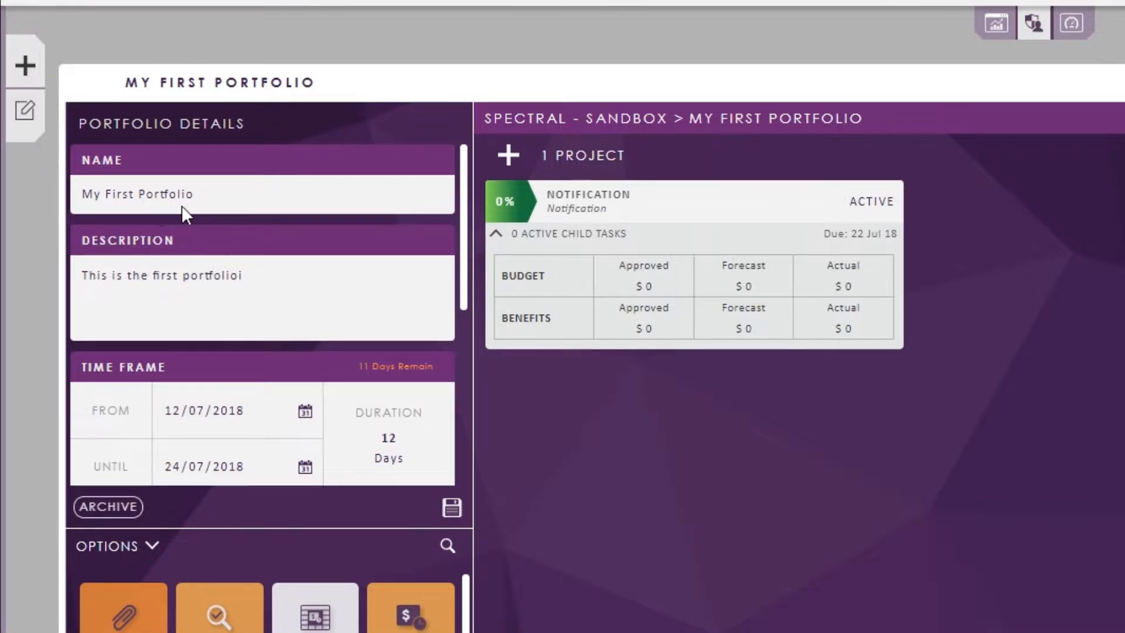
Set the status of My First Portfolio to active.
scroll(239, 291, down, 2)
scroll(243, 296, up, 2)
scroll(160, 261, down, 2)
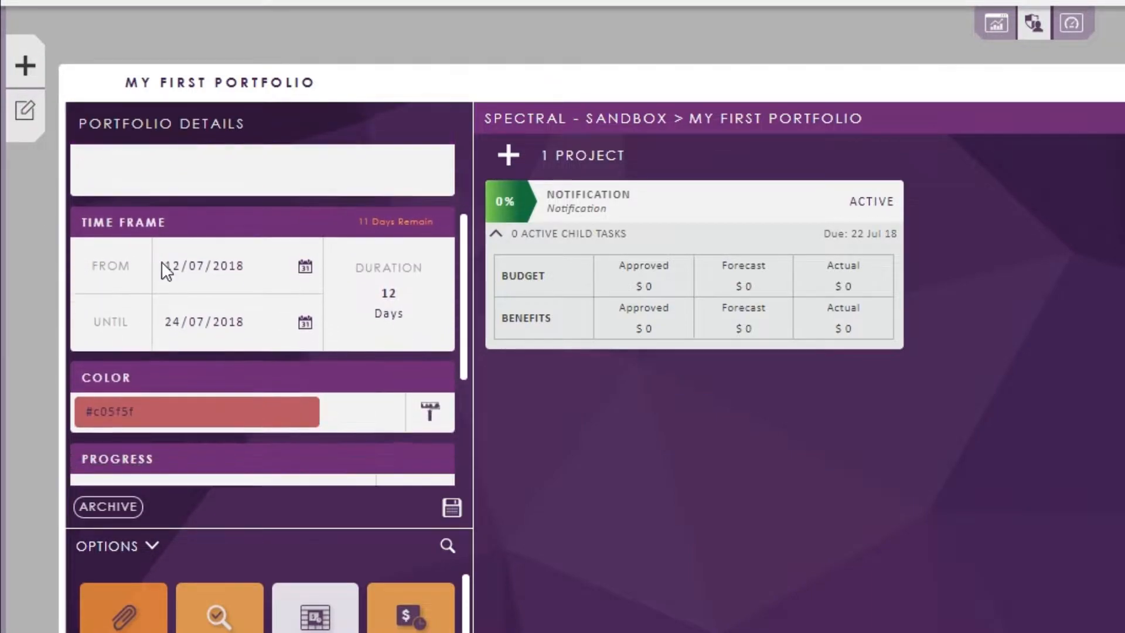
scroll(175, 275, down, 3)
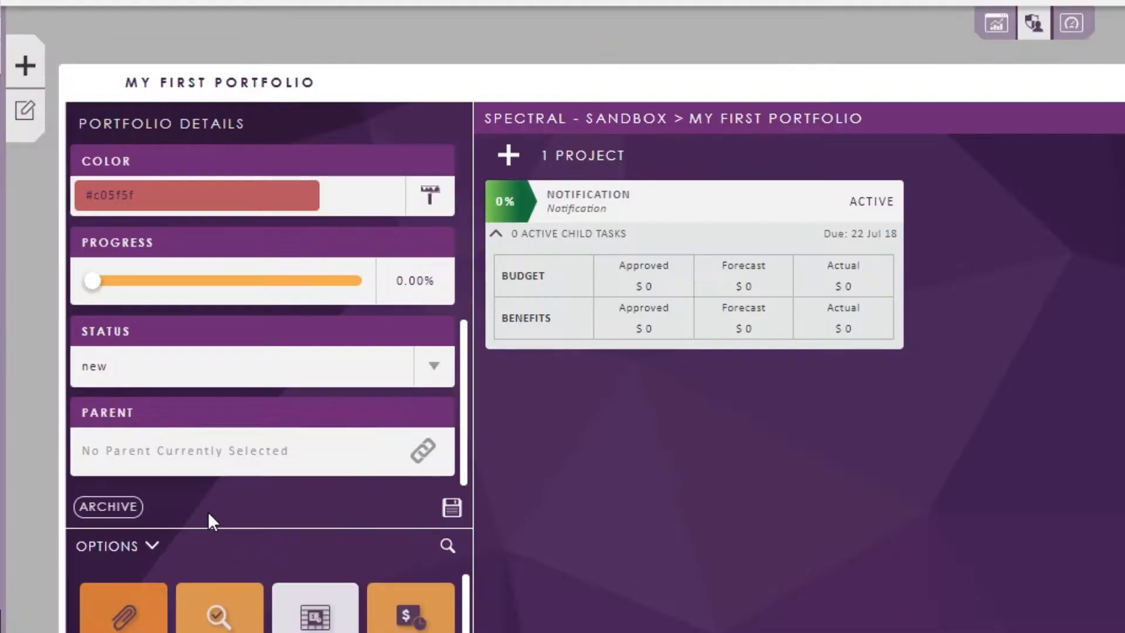
click(434, 367)
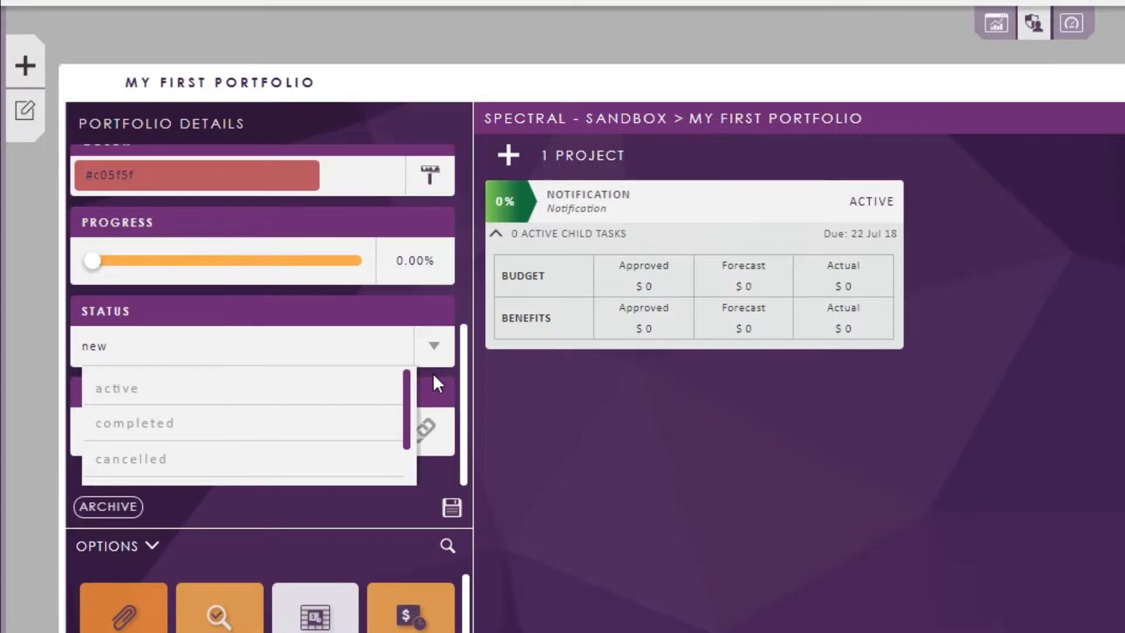
scroll(175, 443, down, 1)
scroll(175, 443, up, 1)
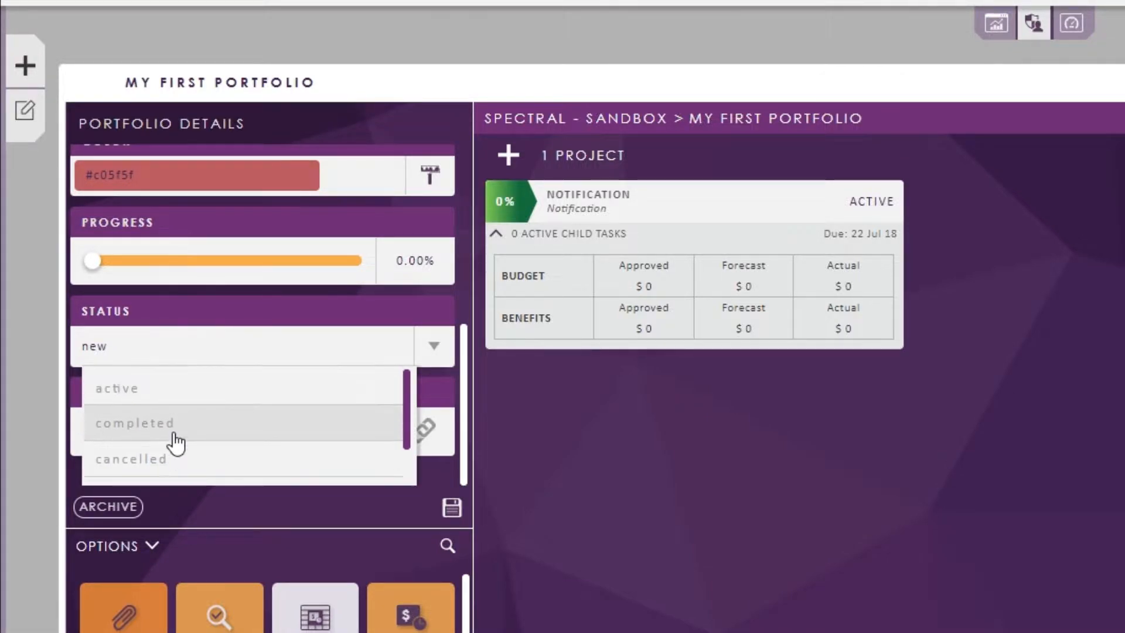
click(143, 394)
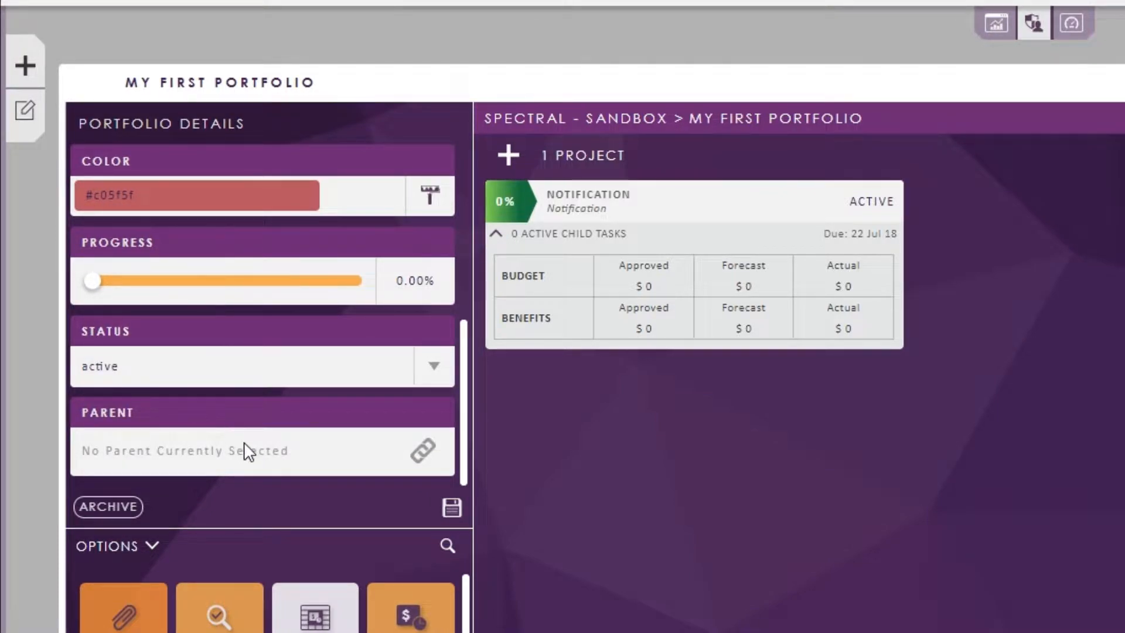
Try to link Portfolio 2 as the portfolio's parent, and save the portfolio details.
click(423, 450)
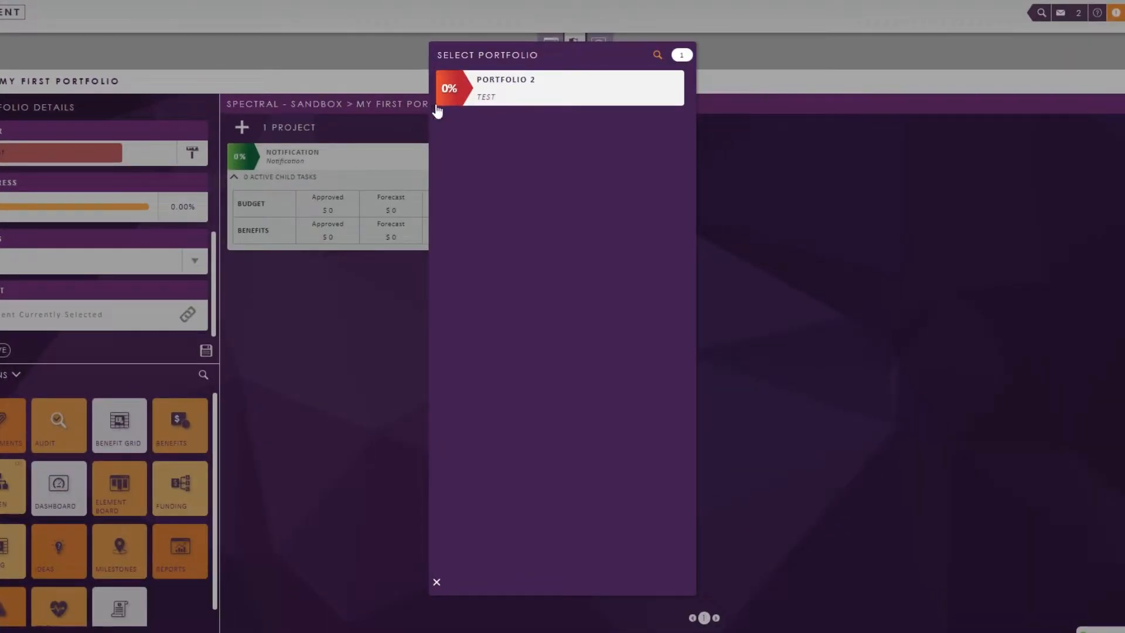
click(466, 97)
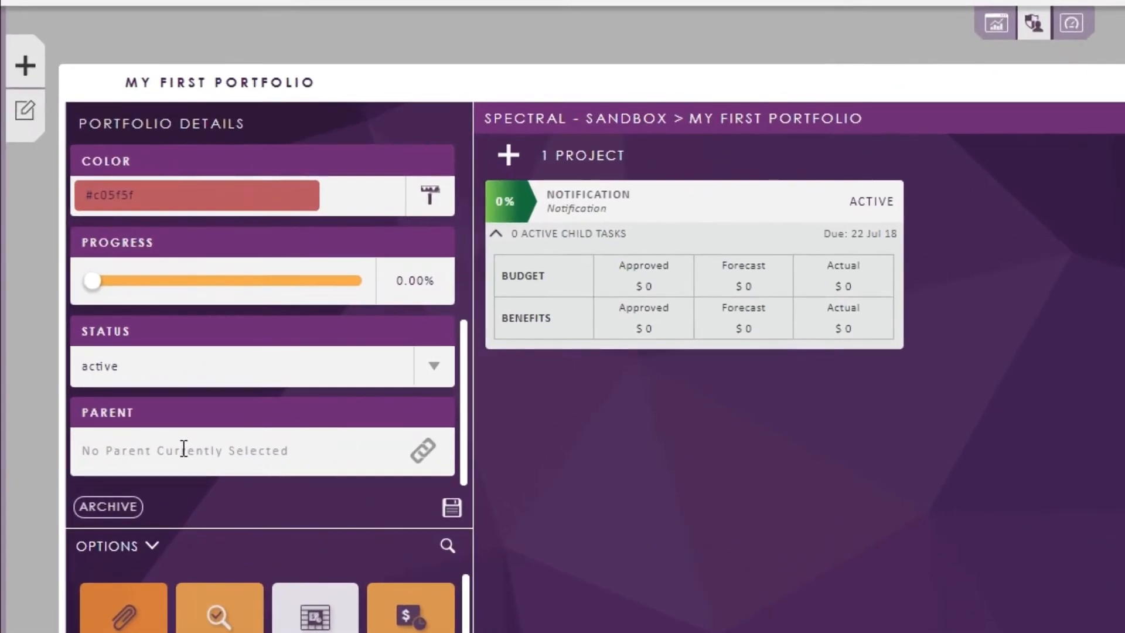
click(451, 509)
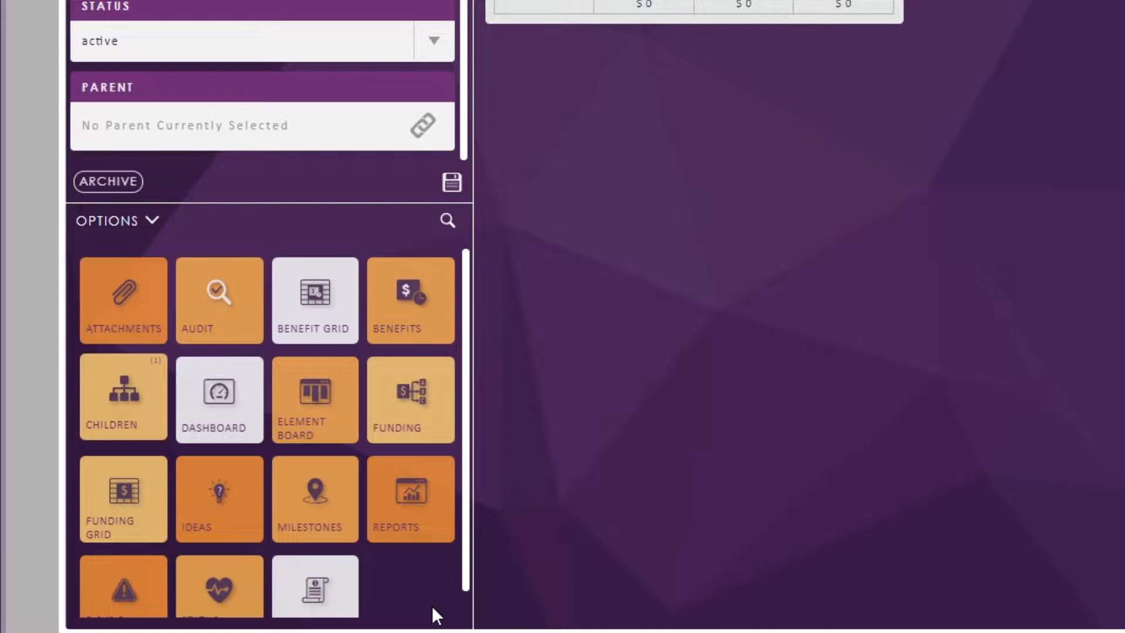
View the portfolio's dashboard and return to its child projects.
click(151, 221)
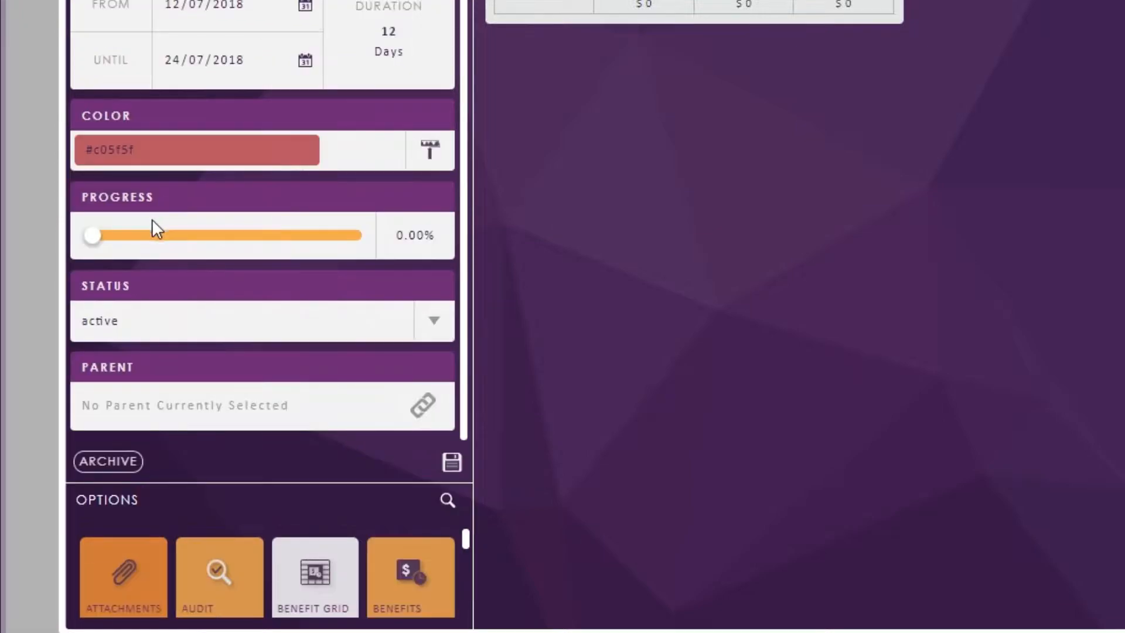
click(150, 502)
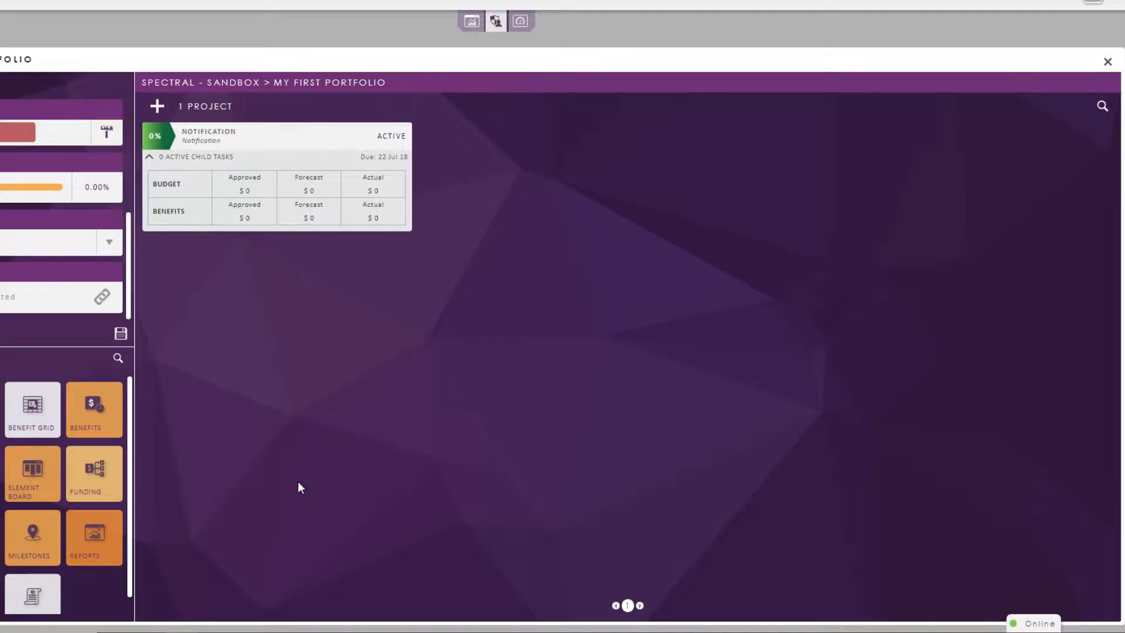
click(97, 474)
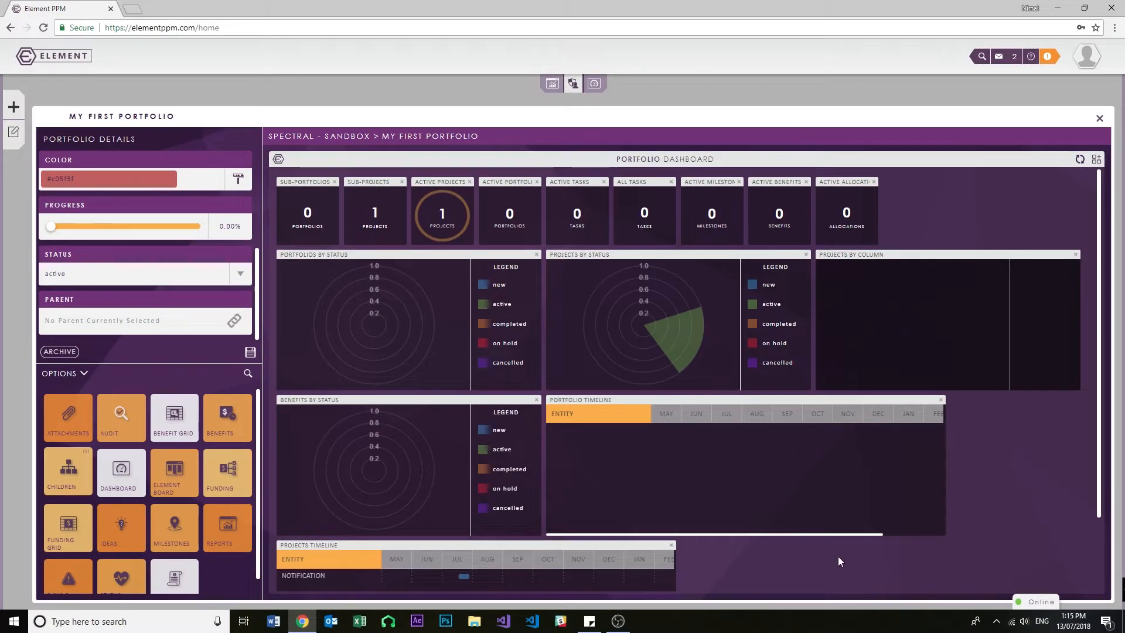
click(90, 456)
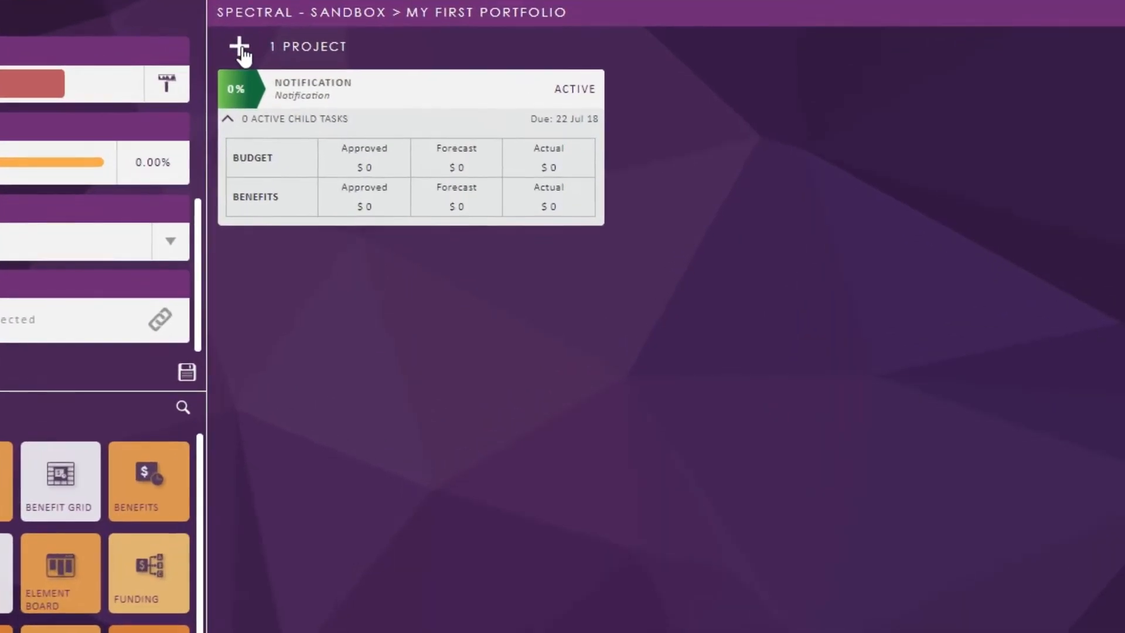
Start a new child project named "Project 2" with the description "This project outlines the carousel".
click(241, 49)
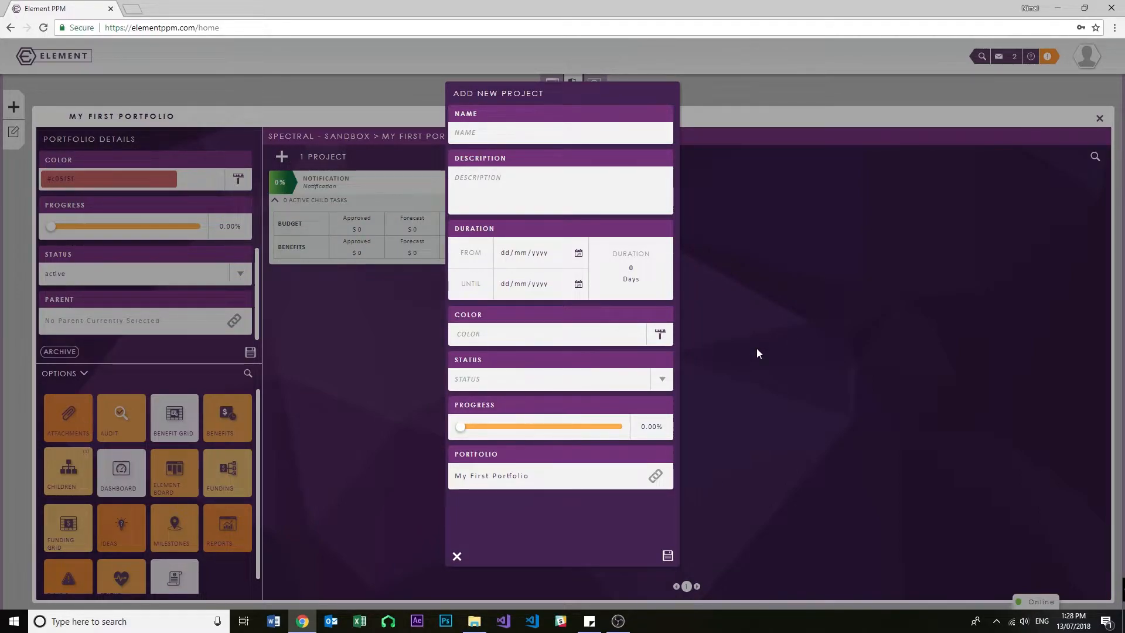
click(531, 134)
text(Project 2)
click(593, 197)
text(This project outlinw)
key(BackSpace)
text(es the carousel)
Set the project's time frame from 13/07/2018 to 29/01/2019, give it a dark grey color and active status, and save it.
click(578, 252)
click(579, 284)
click(659, 335)
click(662, 379)
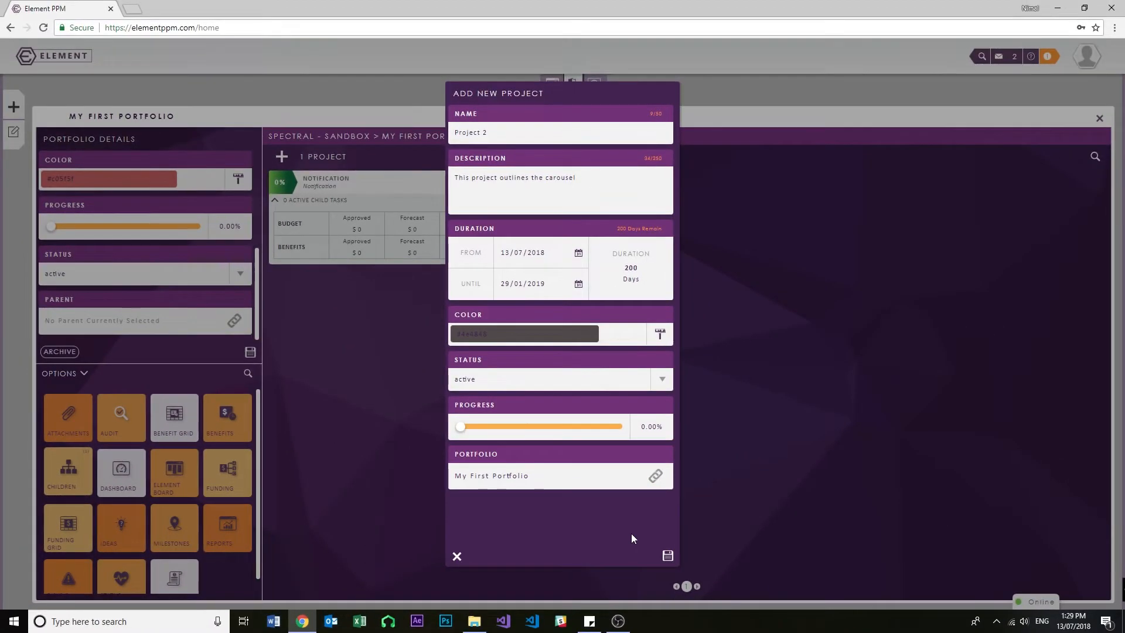
click(667, 555)
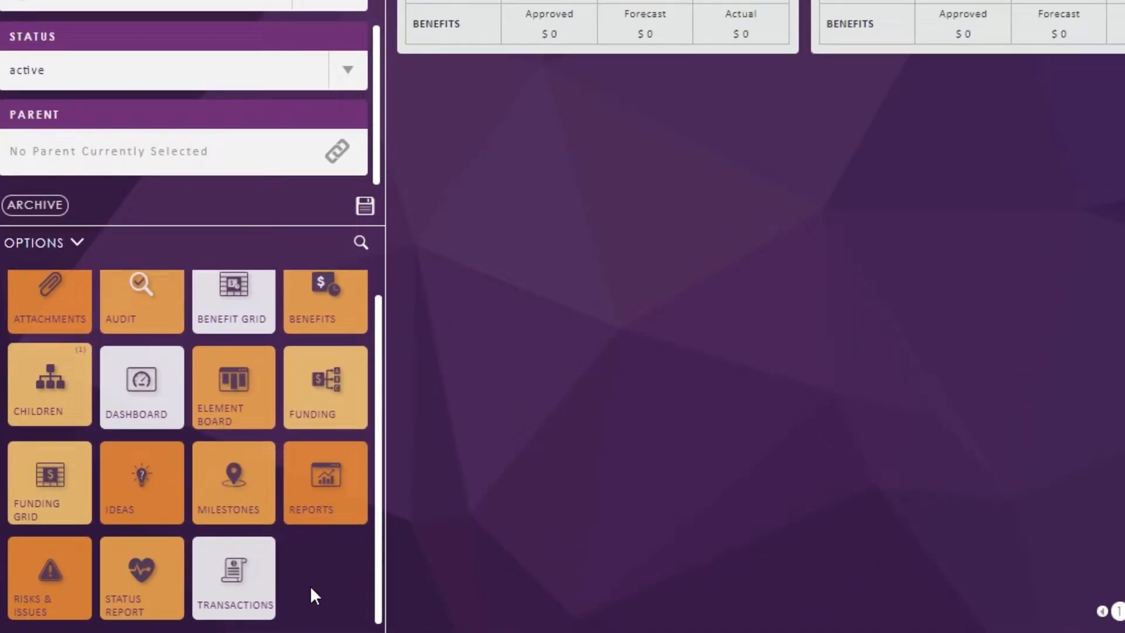
Start a new risk for the portfolio named "Risk number 2" with the description "This is the second risk for the Project".
click(36, 582)
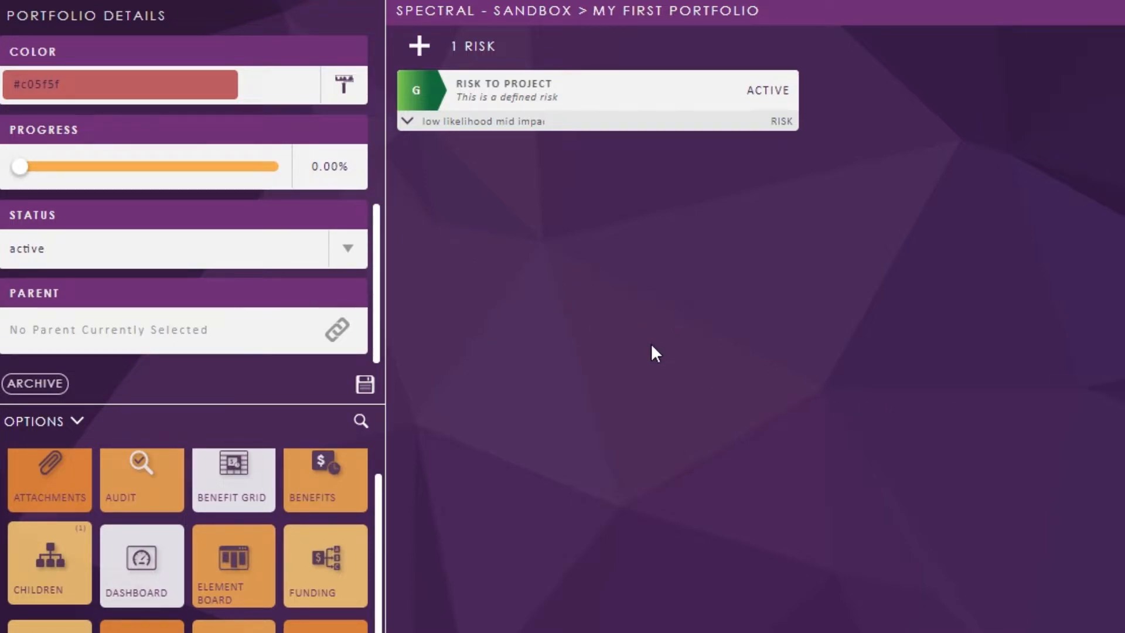
click(421, 57)
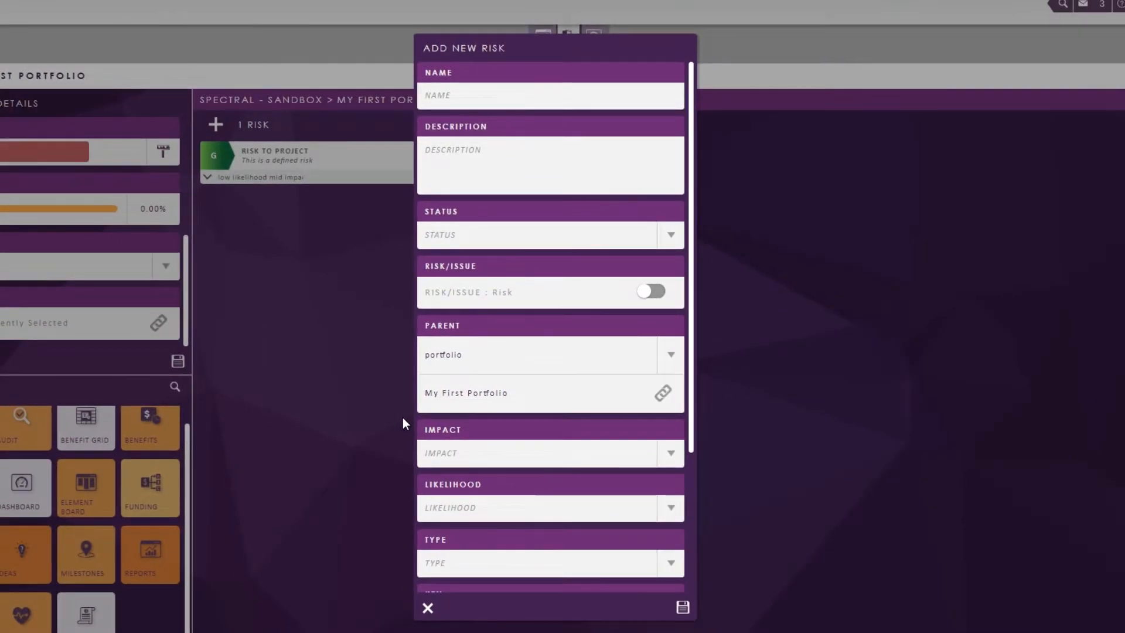
click(509, 95)
text(Risk number 2)
click(509, 150)
text(This is the second risk for the Project)
Choose the risk's status and set its impact to mid, likelihood to very low and type to Resource.
click(671, 234)
click(551, 262)
click(670, 453)
scroll(602, 434, down, 3)
click(560, 452)
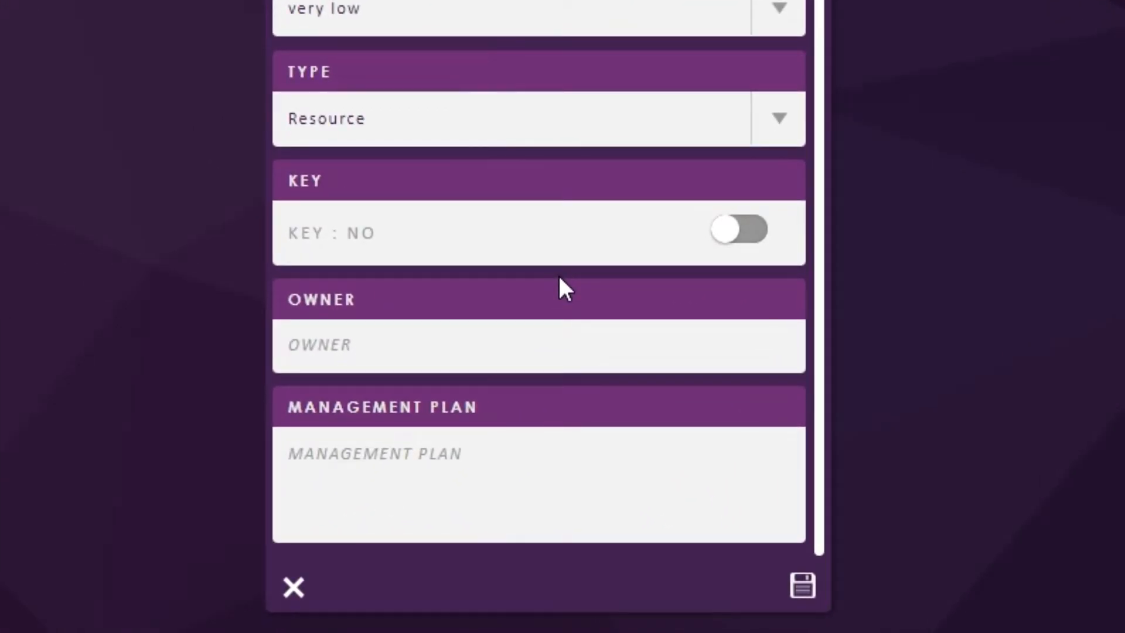
Fill in the risk owner's name and the management plan "Don't let the risk happen", and save the risk.
click(318, 353)
text(DineshP)
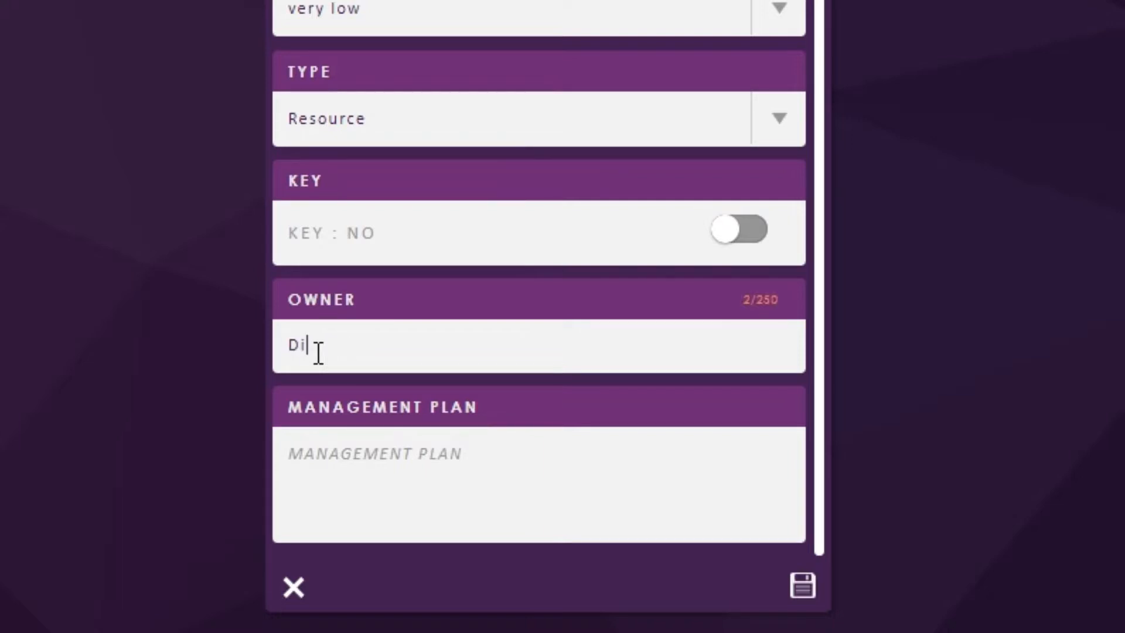
click(417, 494)
text(Don't let the risk happen)
click(332, 456)
text(')
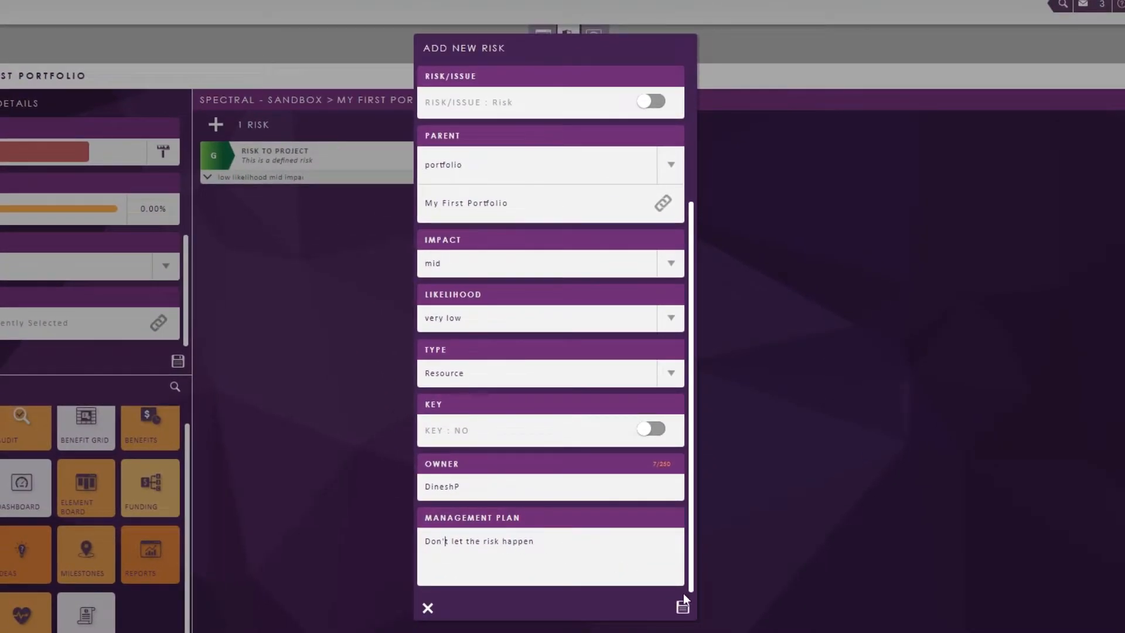
click(683, 608)
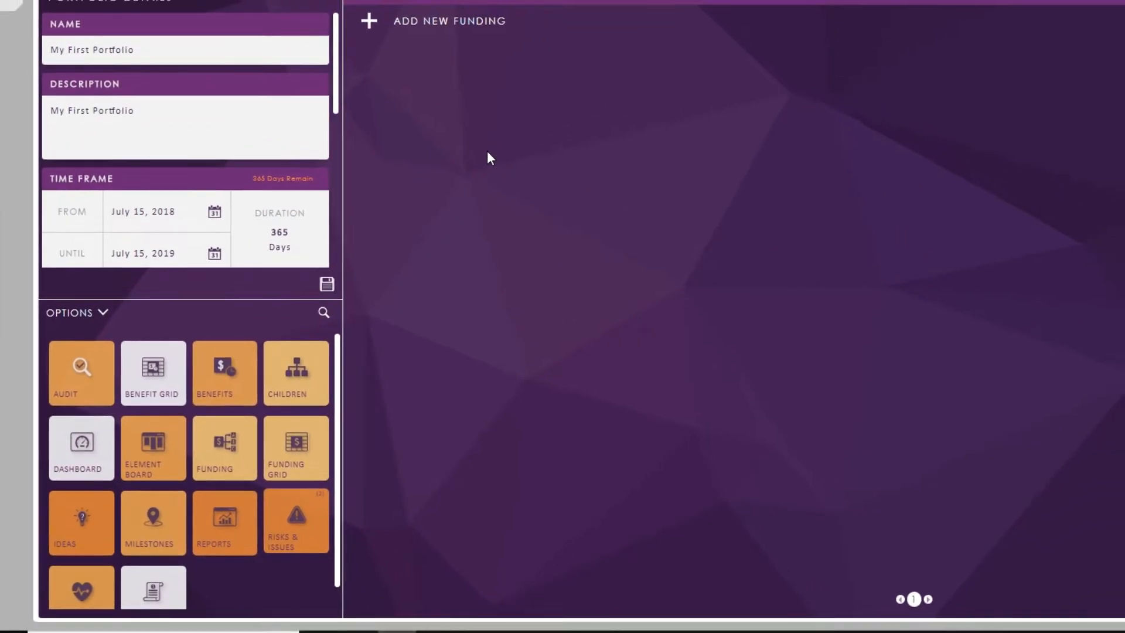
Add a funding record with forecast value 200,000, a GL allocation number and "test" in the test field, and save it.
click(370, 20)
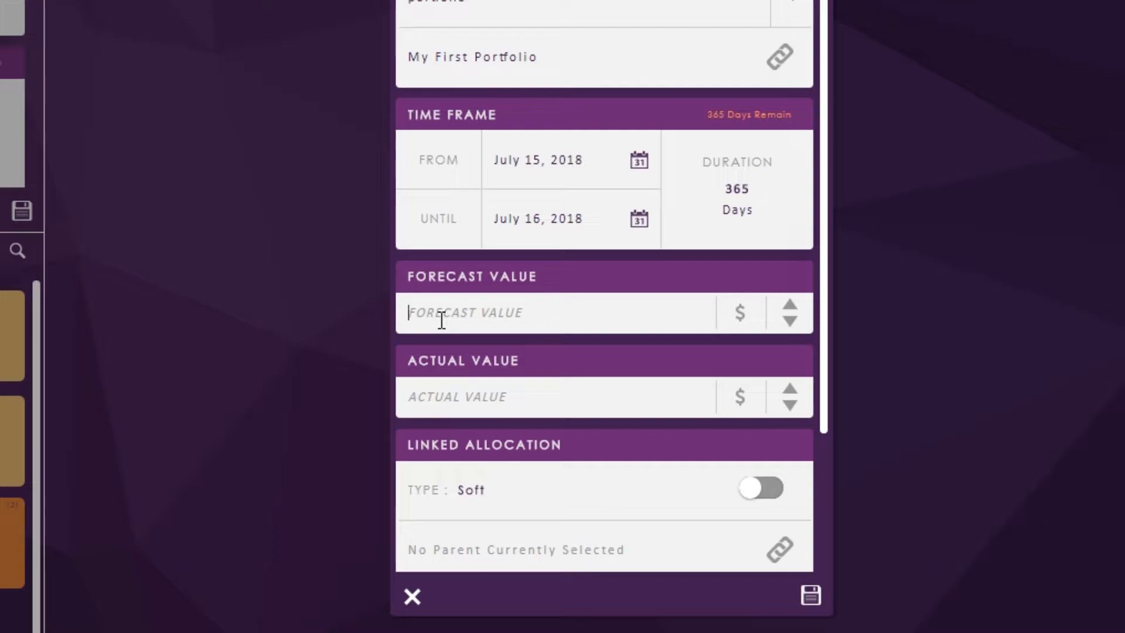
text(2000000)
click(431, 376)
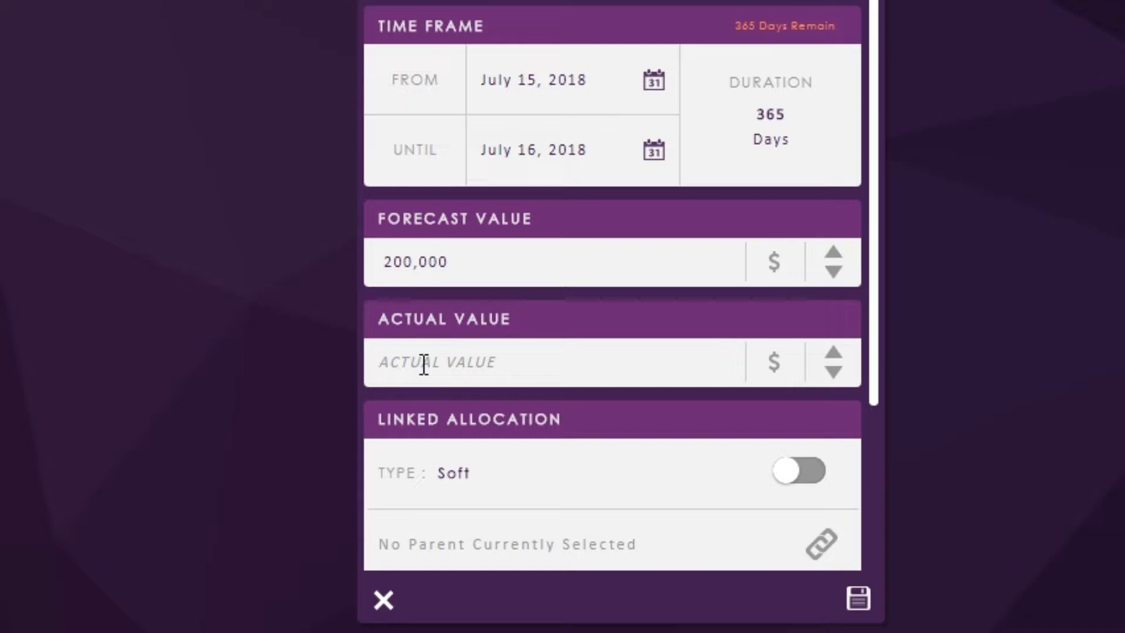
scroll(412, 378, down, 2)
scroll(413, 377, down, 1)
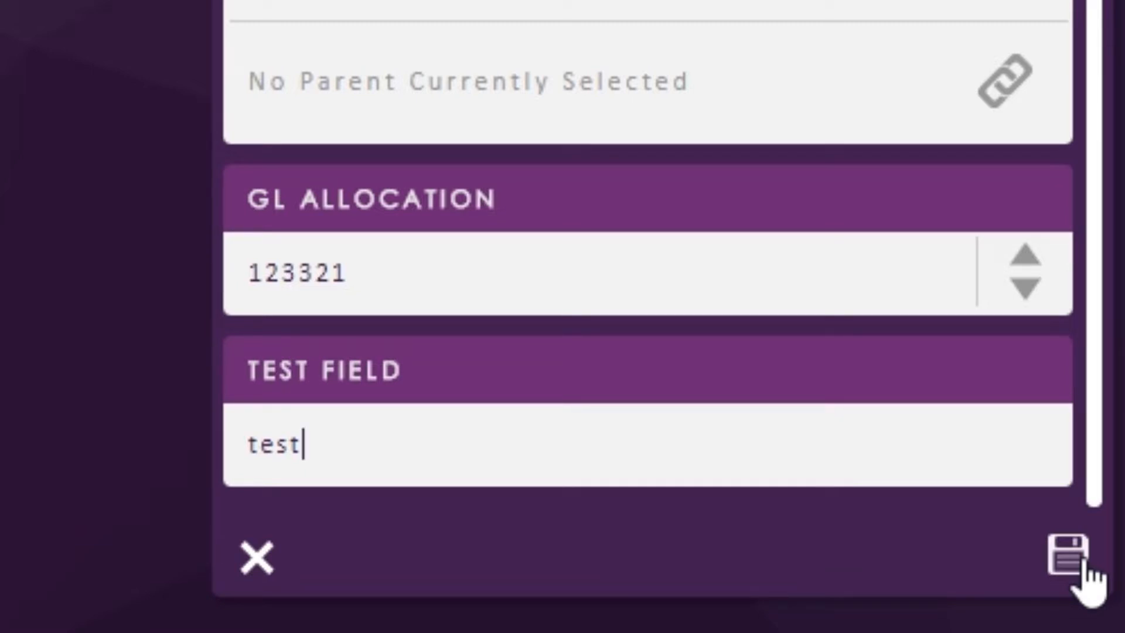
click(1081, 563)
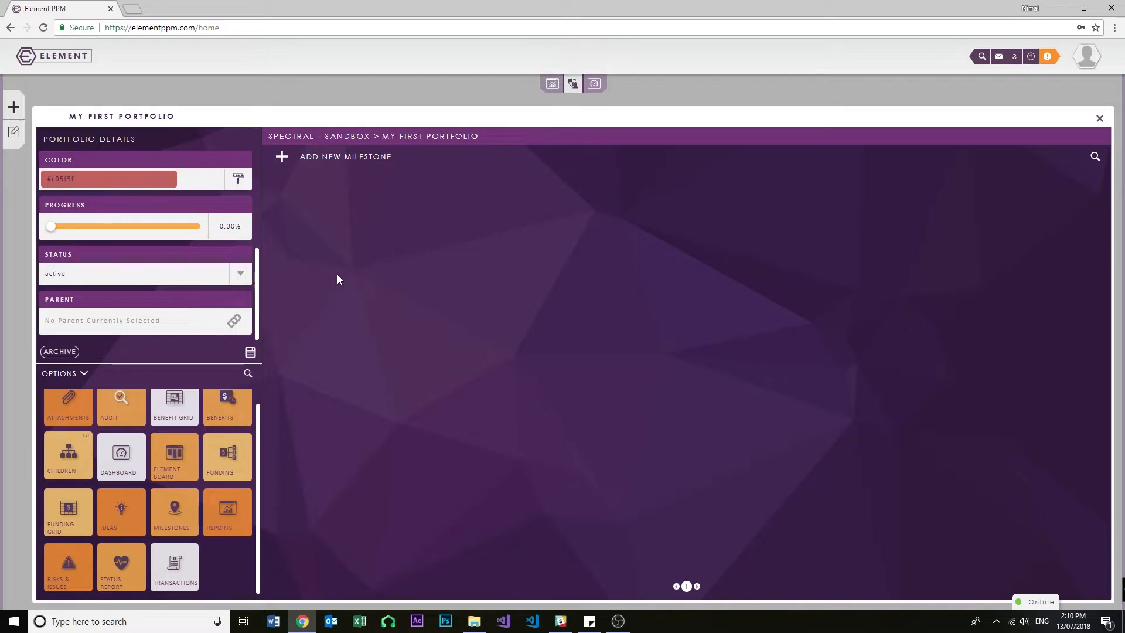
Start an active milestone named "Finish The training content" with the description "This will be the point in time when we can go live with training".
click(283, 157)
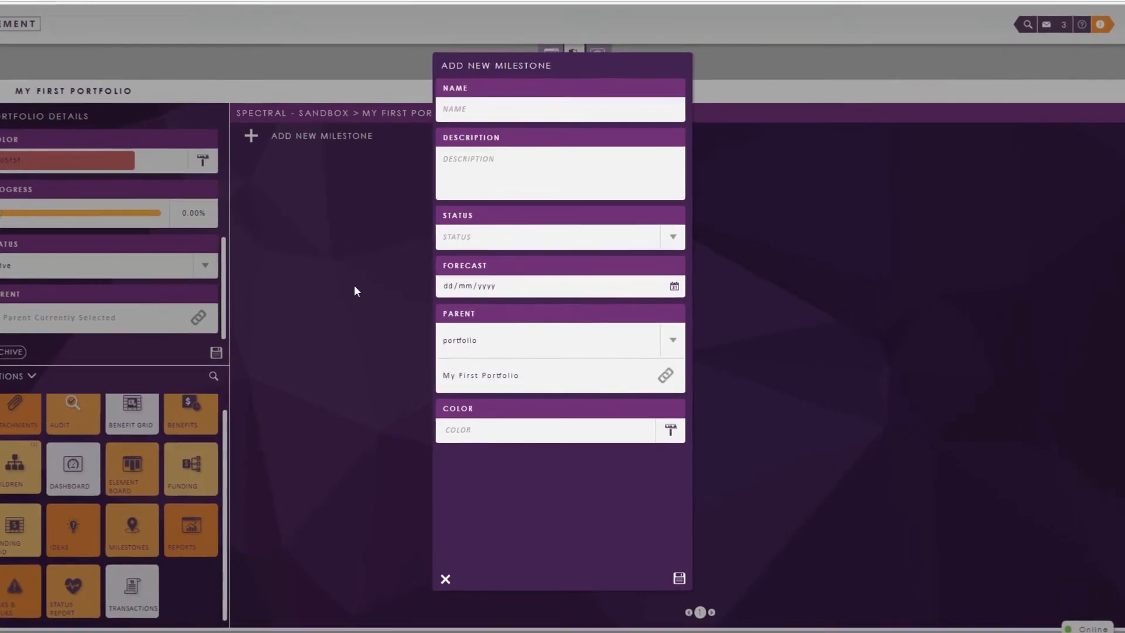
click(462, 83)
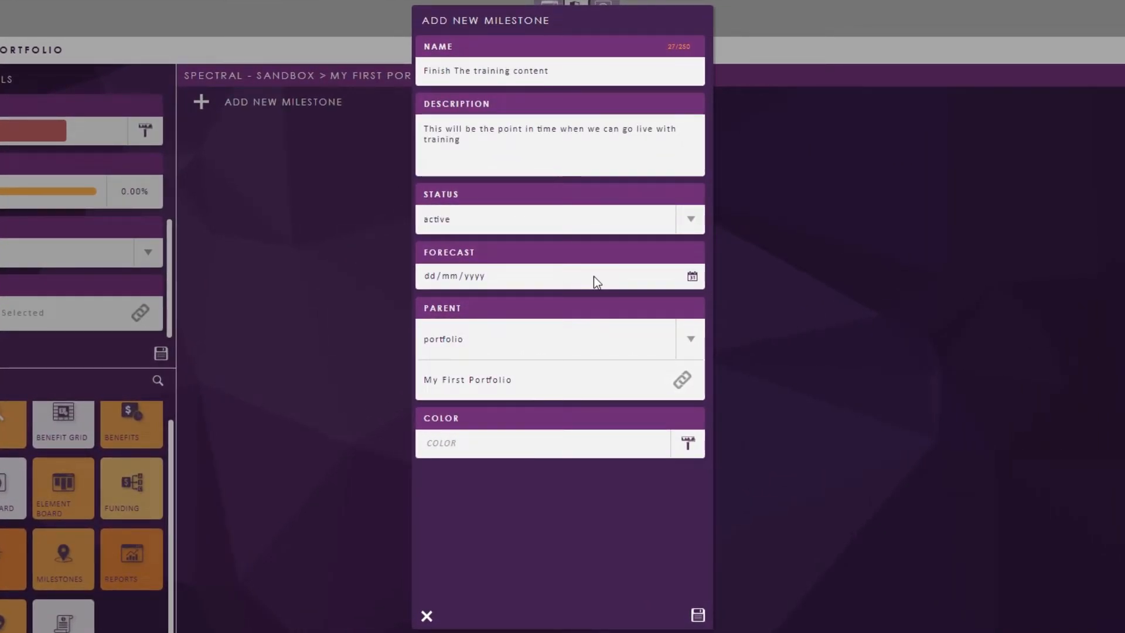
Set the milestone's forecast date to 14/08/2018.
click(694, 277)
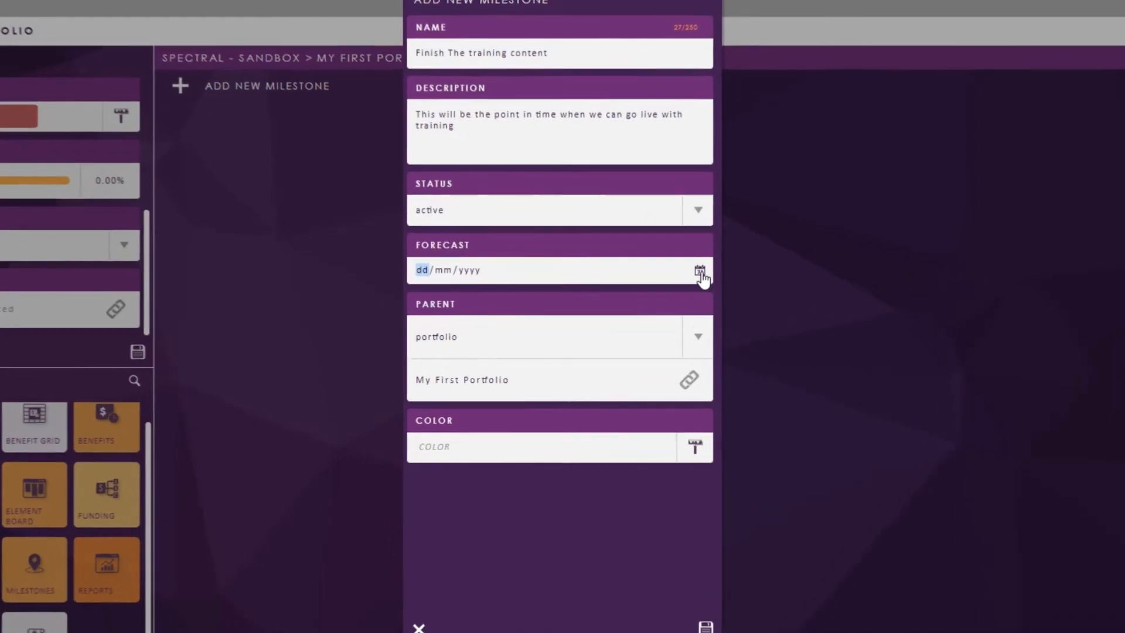
click(701, 272)
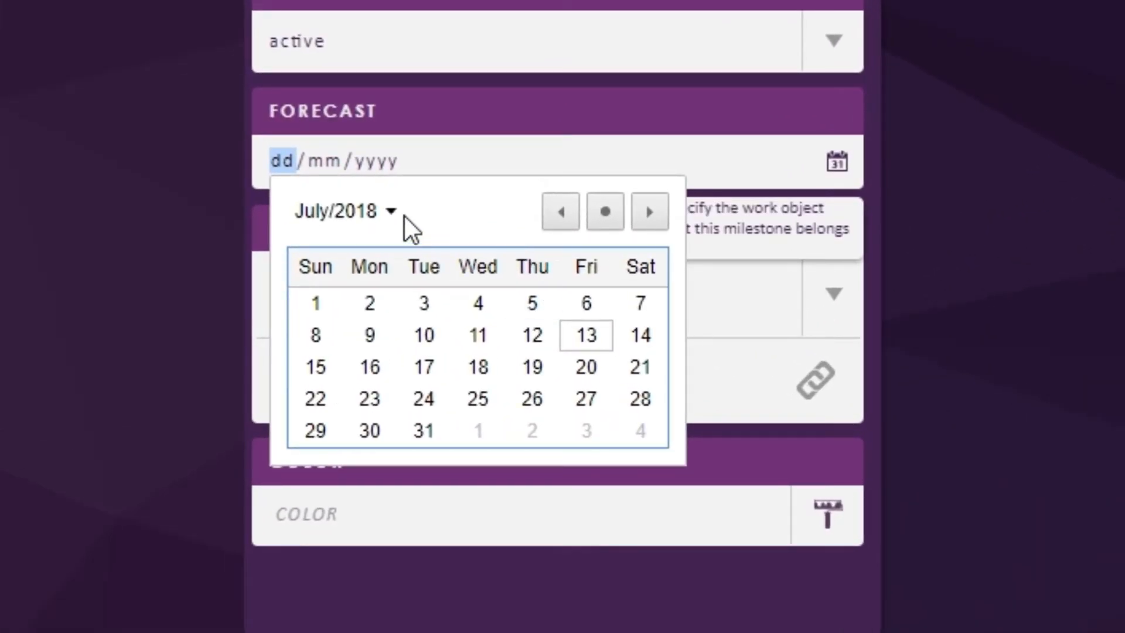
click(384, 218)
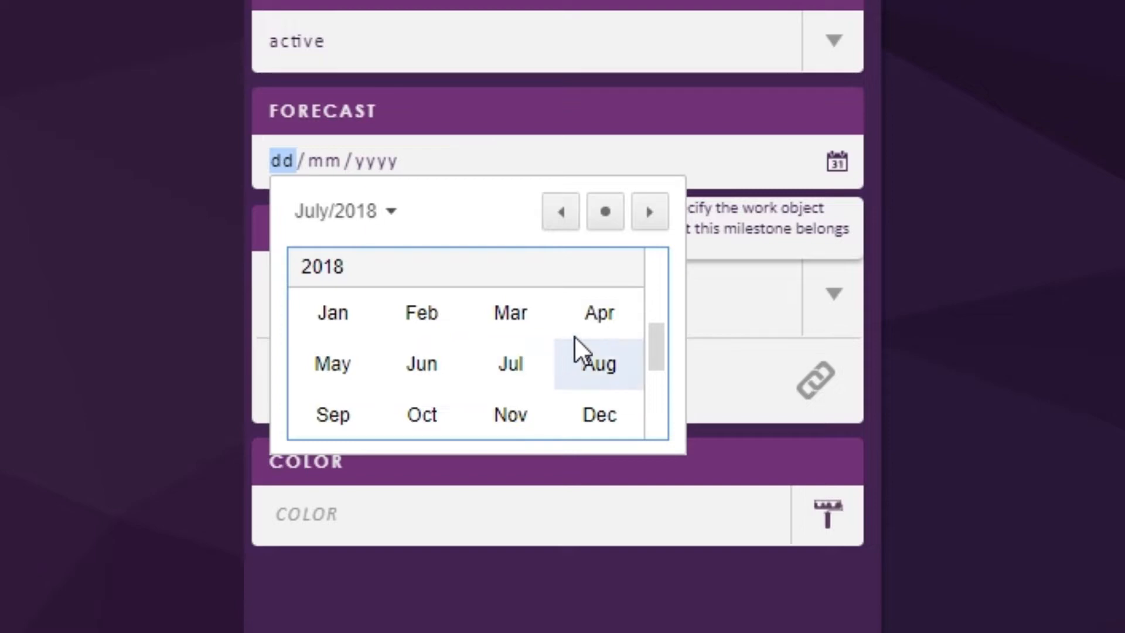
click(599, 374)
click(423, 368)
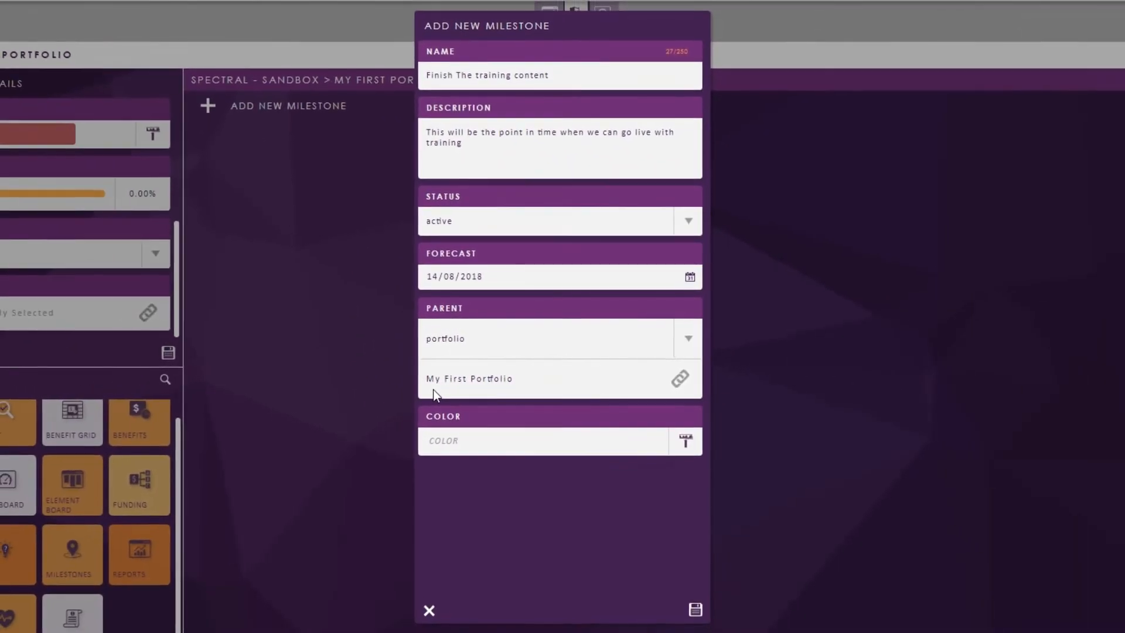
Give the milestone a bright red color and save it.
click(549, 451)
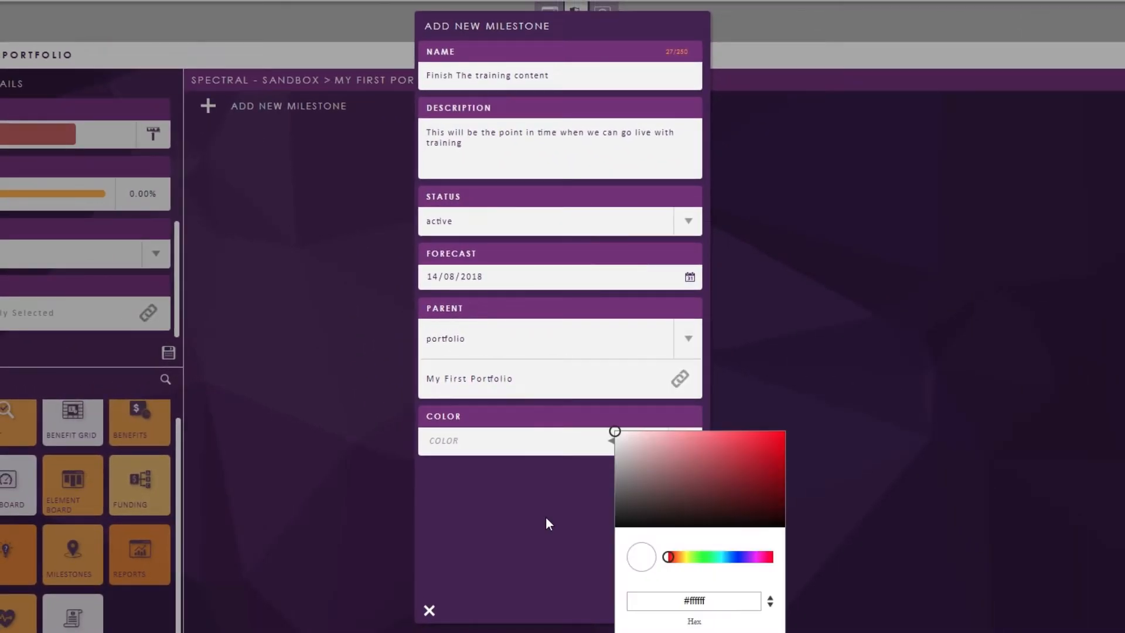
click(778, 435)
click(542, 574)
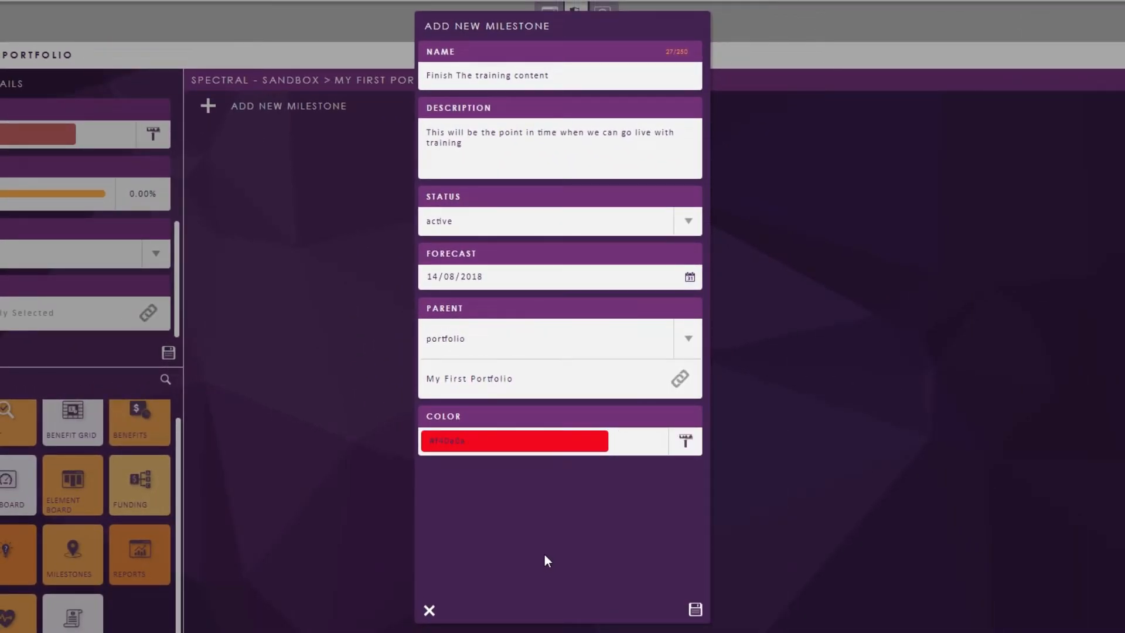
click(695, 611)
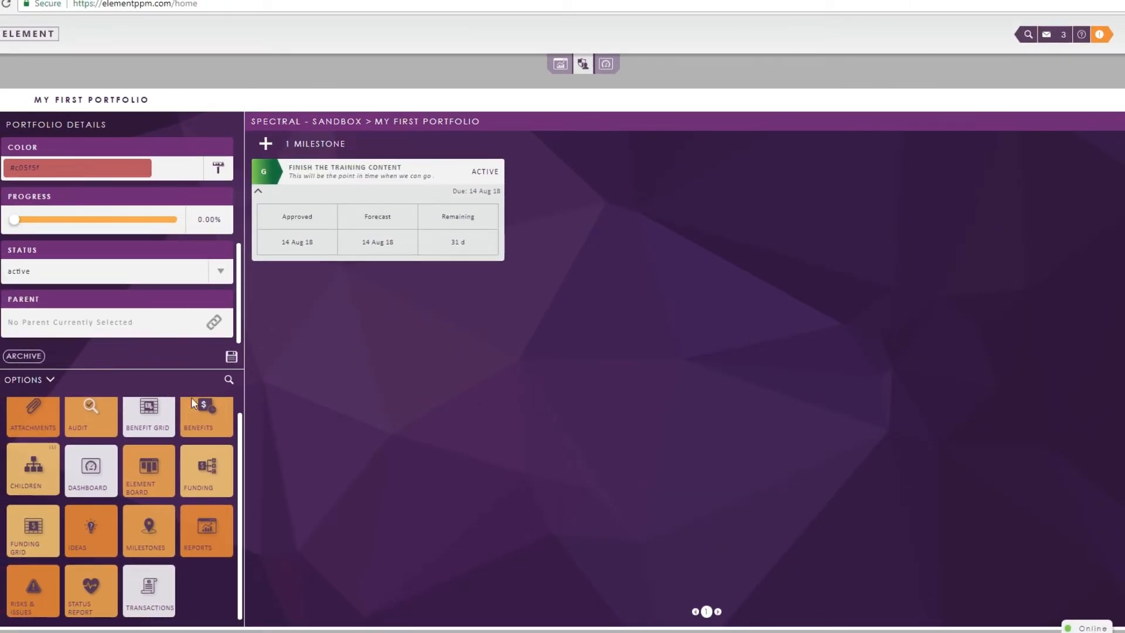
Open Project 2 from the portfolio's child projects.
click(33, 466)
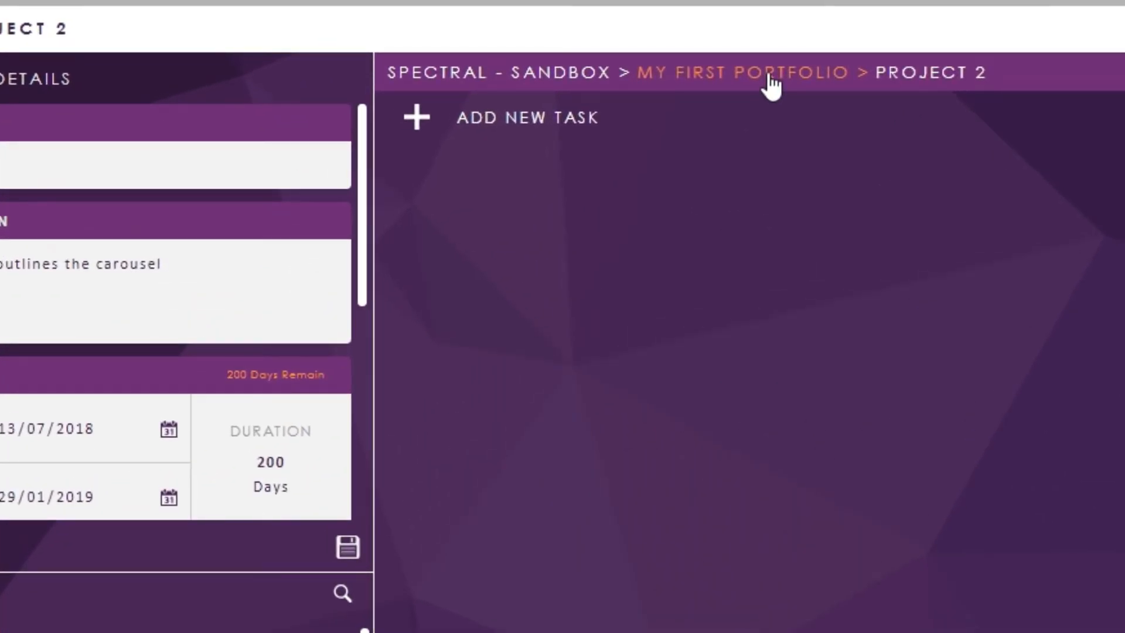
Go back to My First Portfolio and reopen Project 2.
click(769, 75)
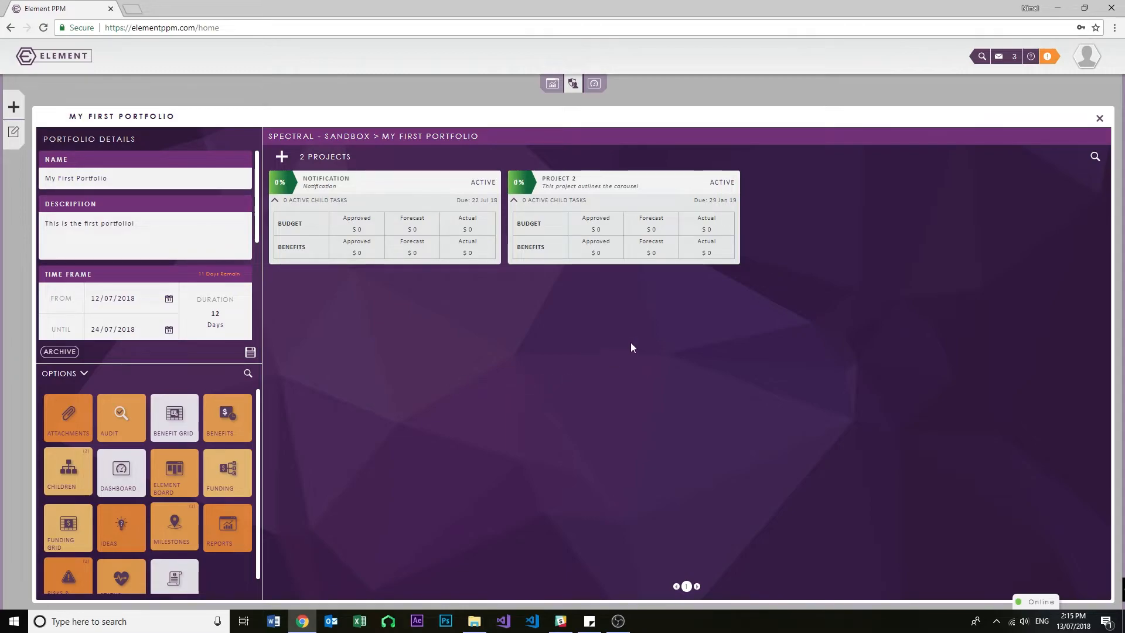
click(552, 178)
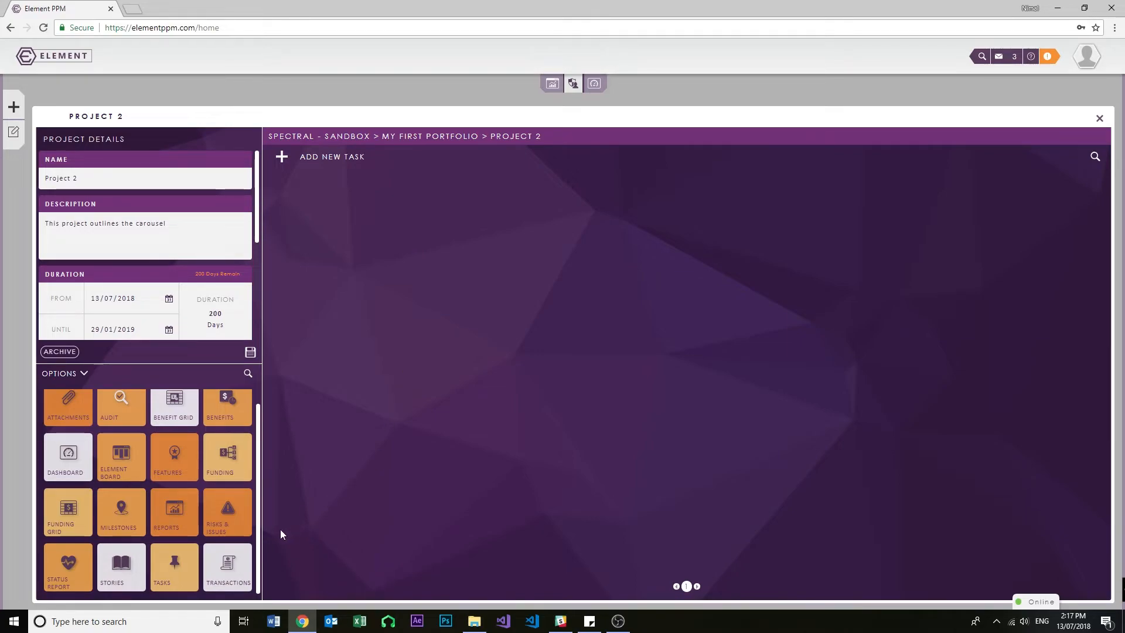
Start an active red task in Project 2 named "Finish Training Module", described "Finish training module on adding tasks", running from 13/07/2018 until 15/07/2018.
drag(155, 582, 162, 582)
click(282, 157)
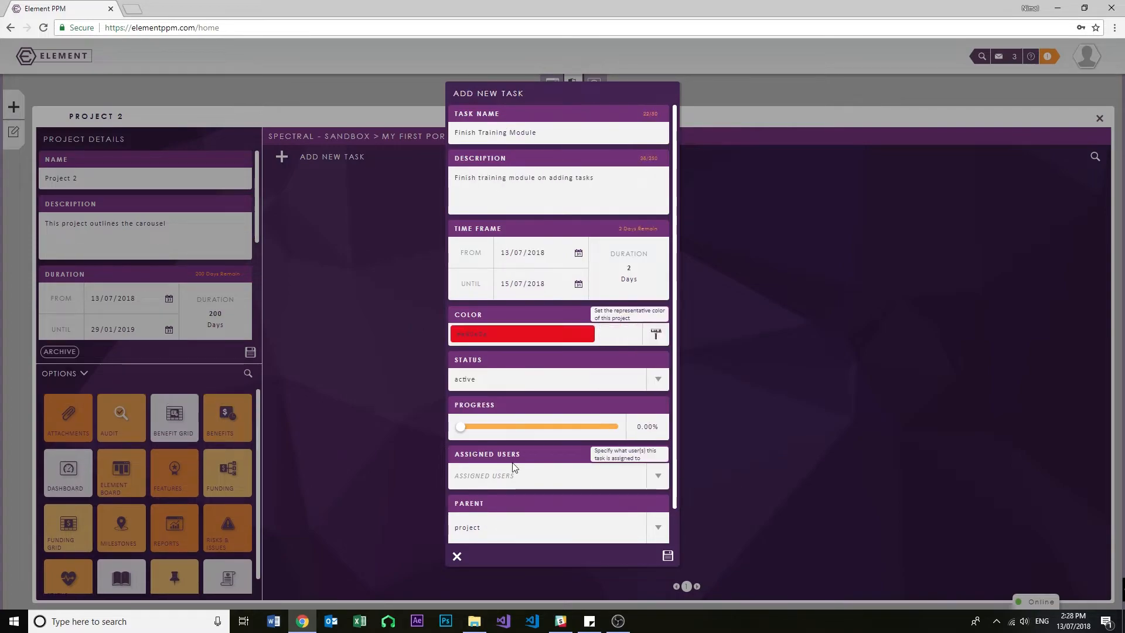
Set the task's progress to 54%, assign one user to it under project Project 2, and save the task.
click(537, 475)
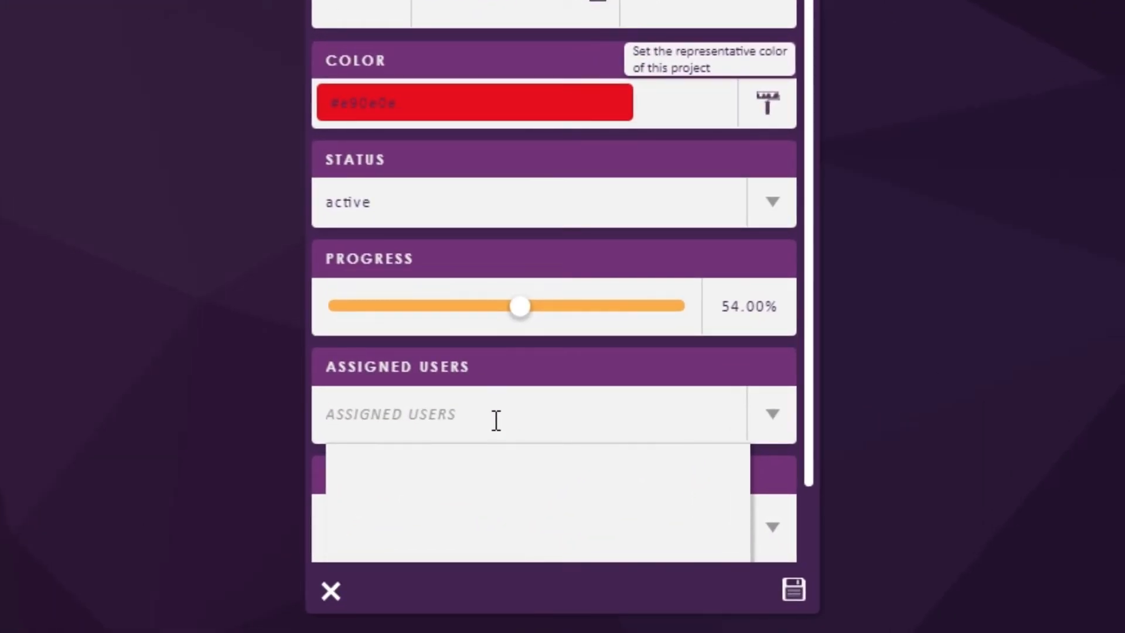
text(Din)
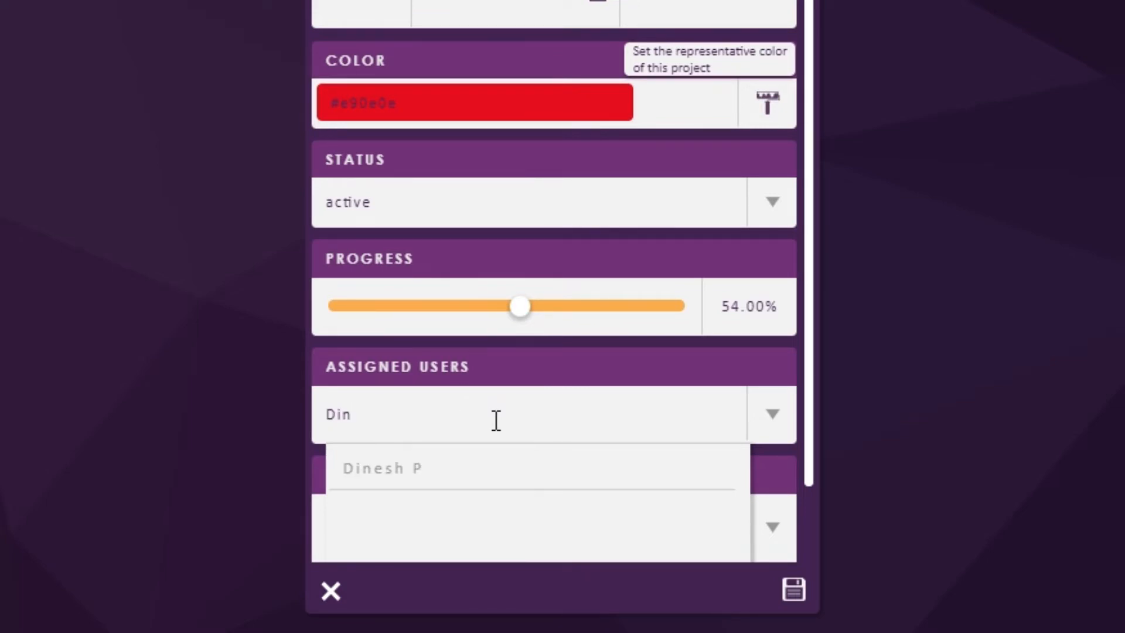
click(413, 468)
scroll(640, 490, down, 3)
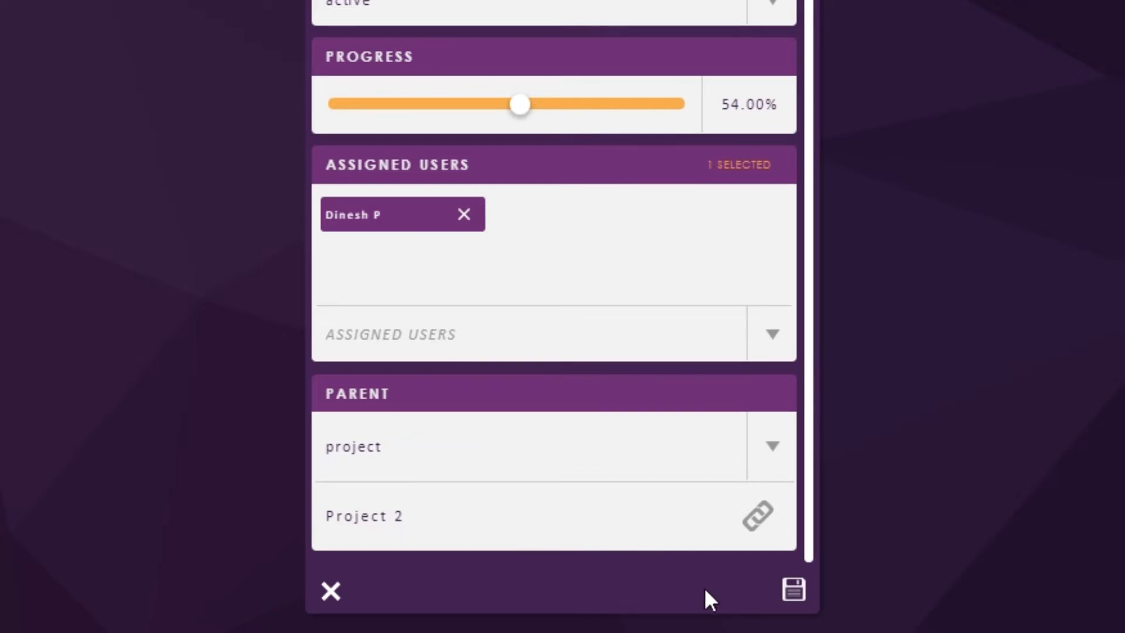
click(804, 595)
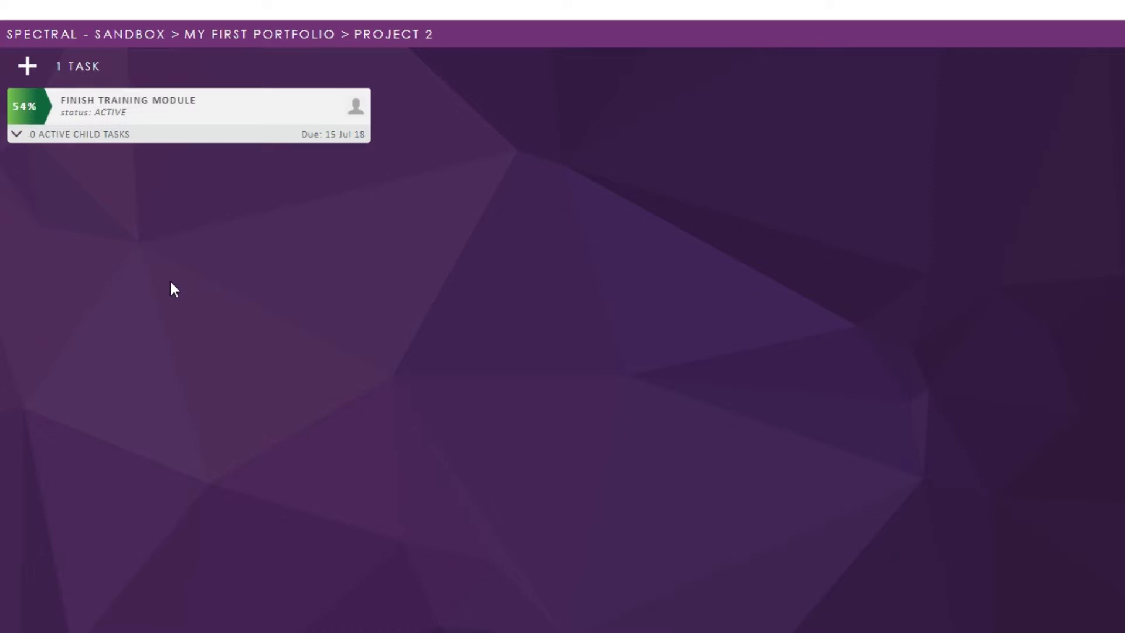
Add and save an active red subtask named "Subtask 1" inside the Finish Training Module task, with 51% progress and one assigned user.
click(50, 112)
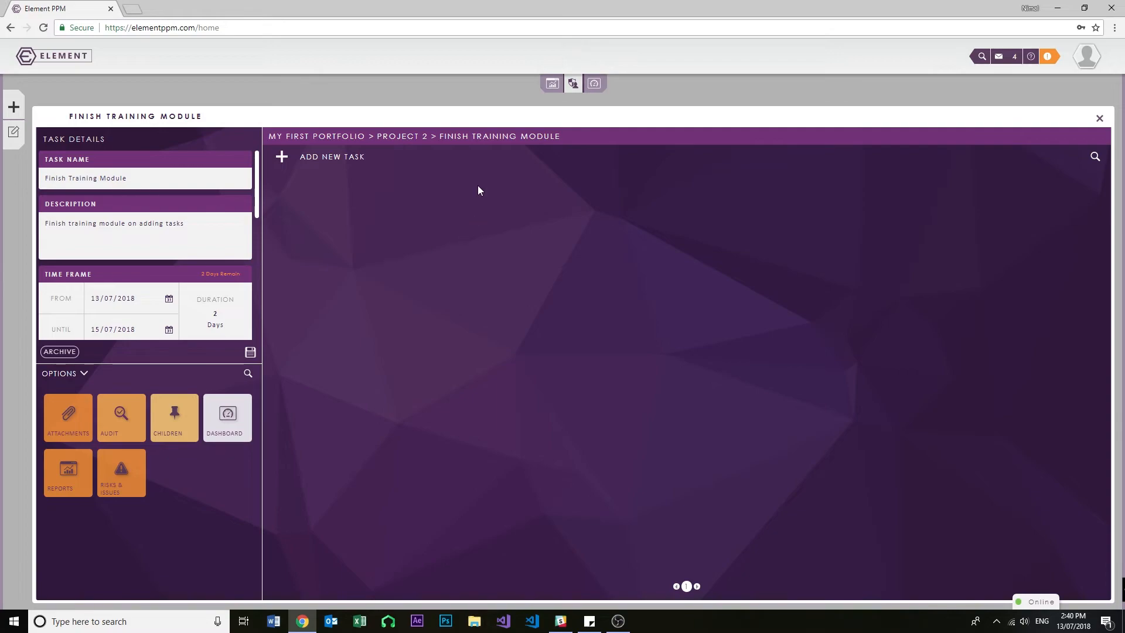
click(282, 157)
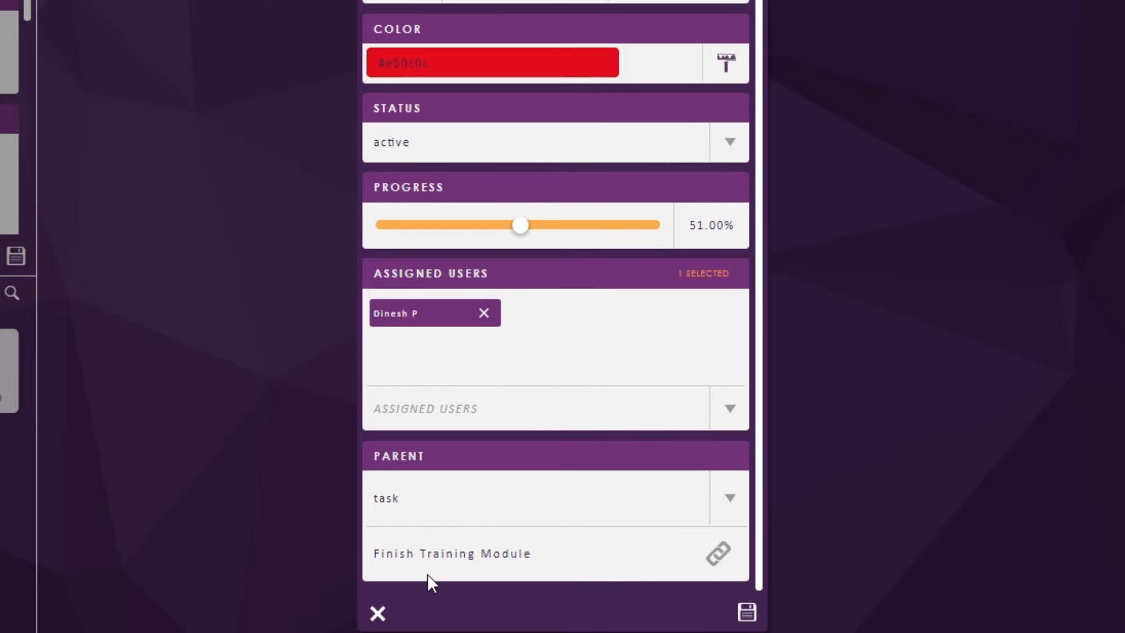
click(746, 612)
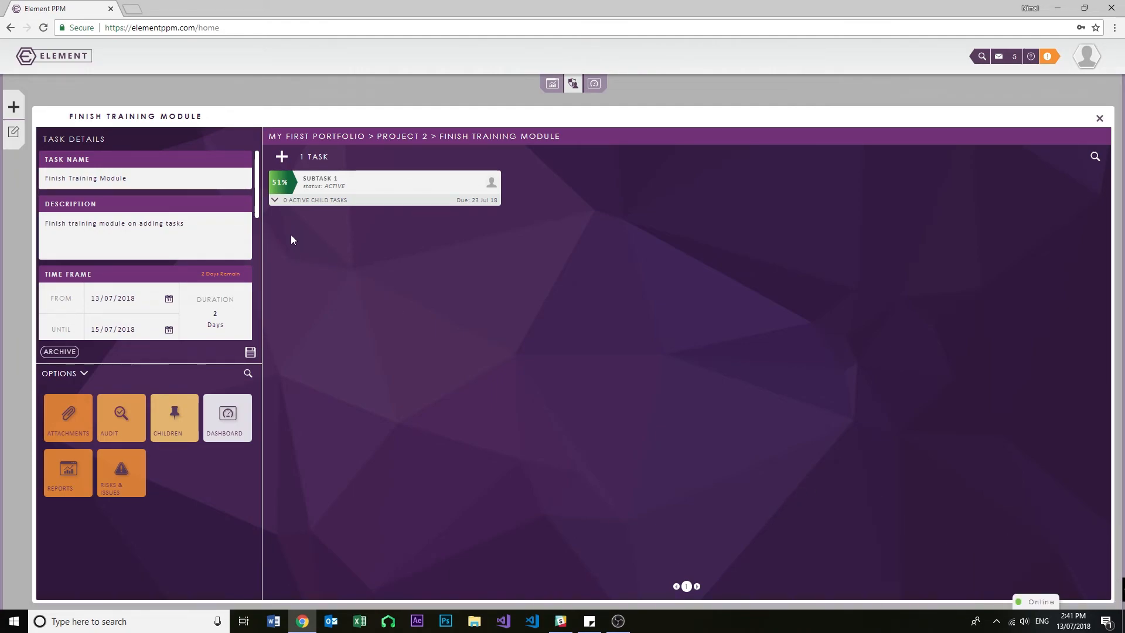
Open Subtask 1 to view its child task area and return to Project 2.
click(276, 178)
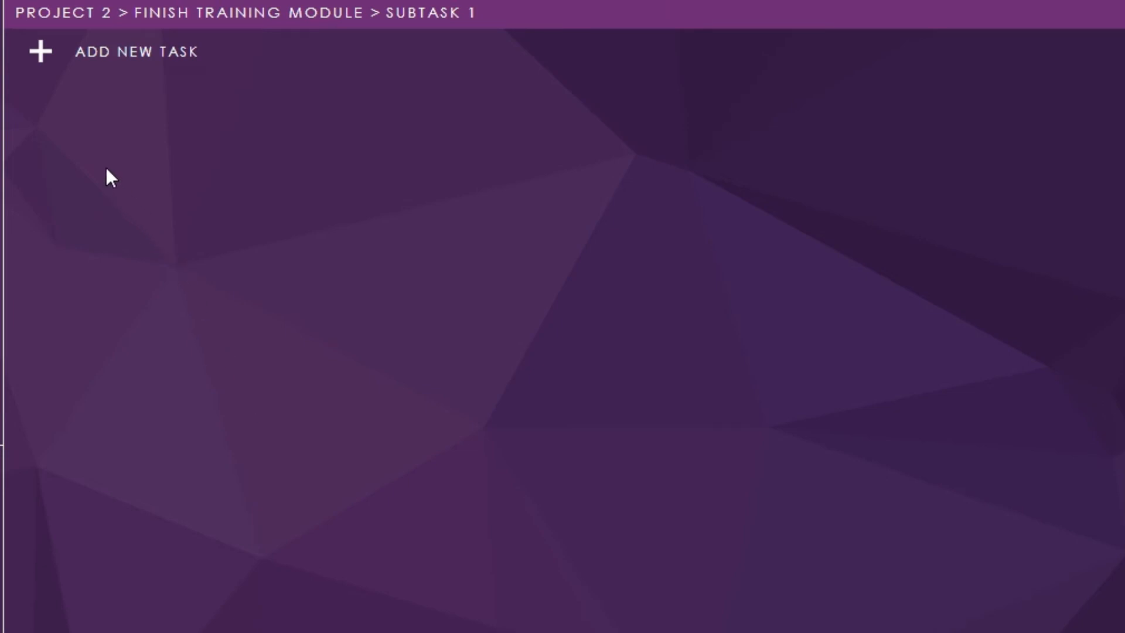
click(63, 17)
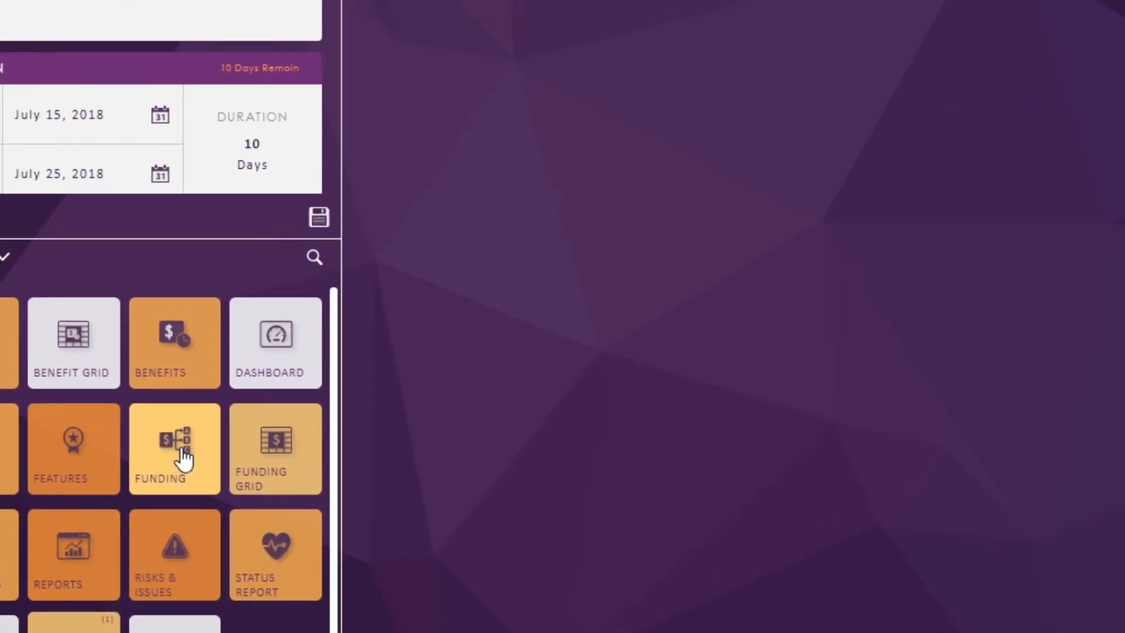
Start an active funding allocation for Project 2 named "Project Funding Allocation", described "This is a project fund", with a duration of 100 days.
click(269, 404)
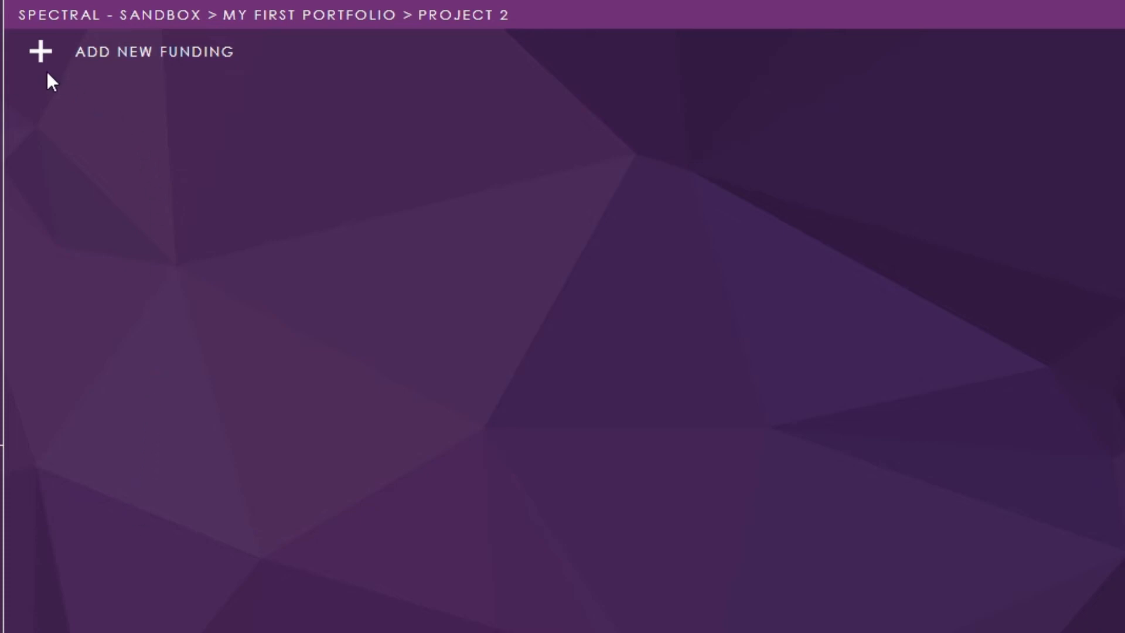
click(41, 54)
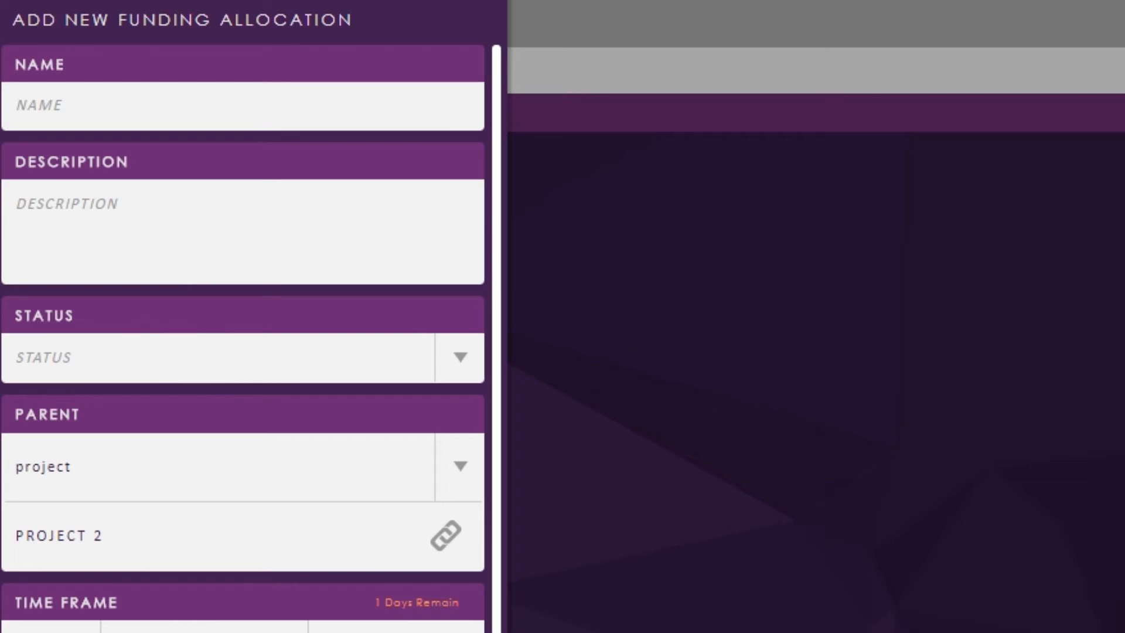
click(55, 120)
scroll(55, 120, down, 10)
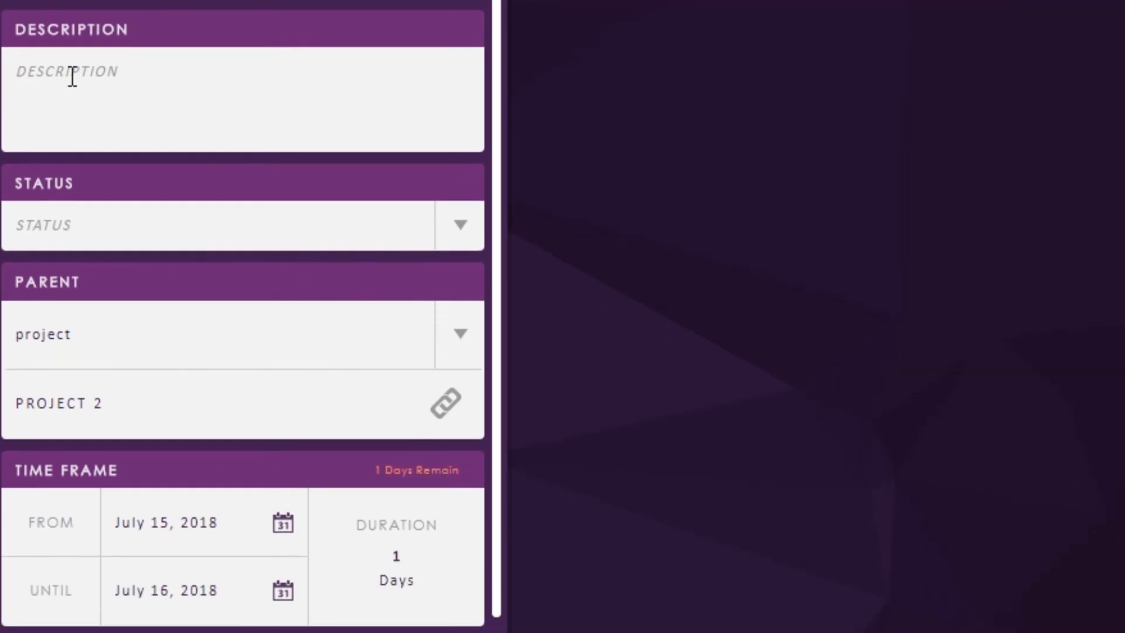
Set the allocation's forecast value to $20,000 and link it to My First Funding Allocation.
click(120, 277)
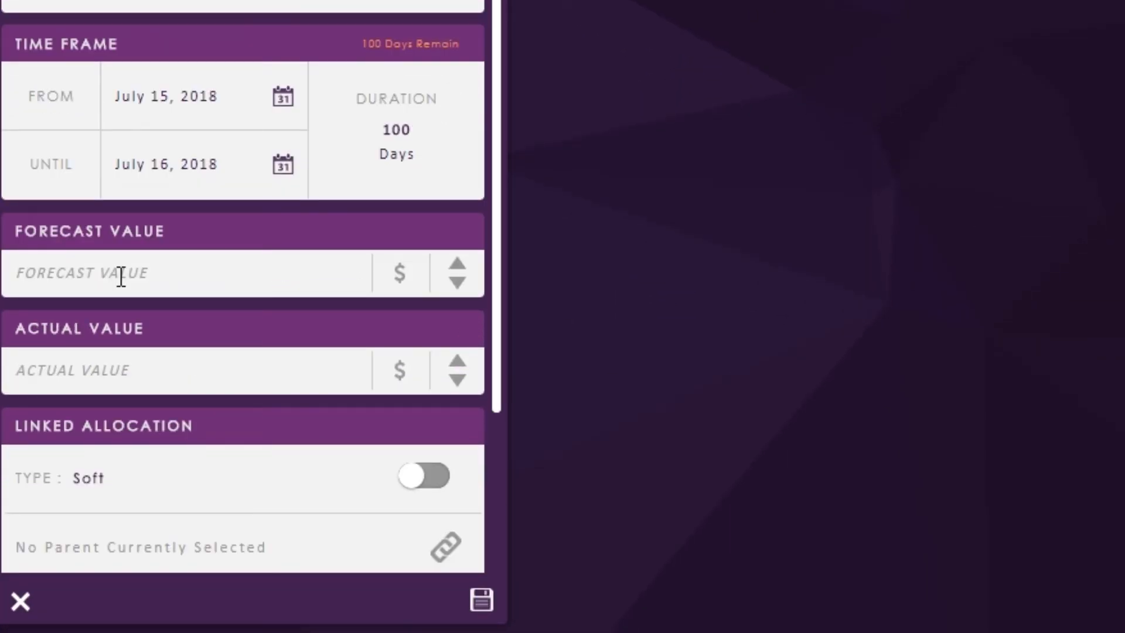
text(200000)
scroll(81, 380, down, 2)
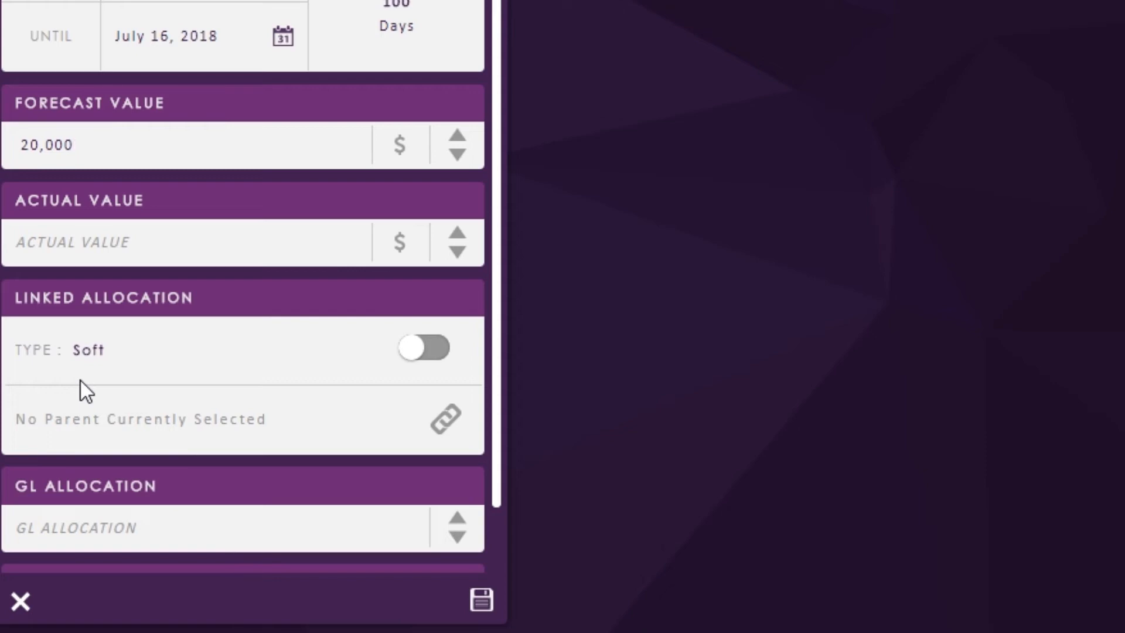
click(443, 417)
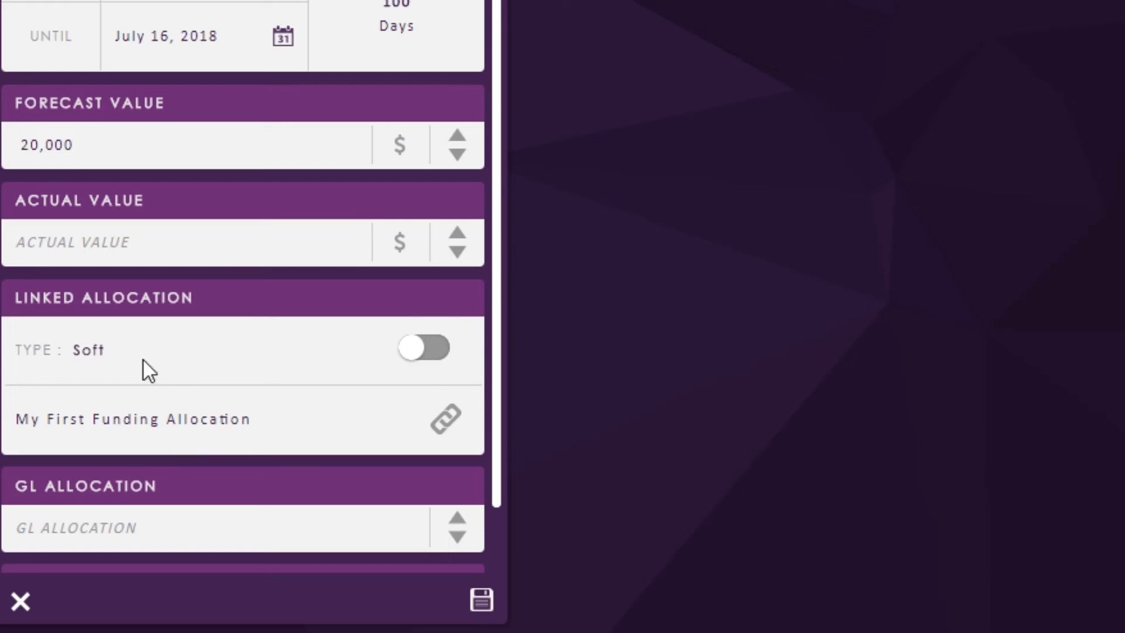
Switch the linked allocation type to Hard and back to Soft.
click(417, 352)
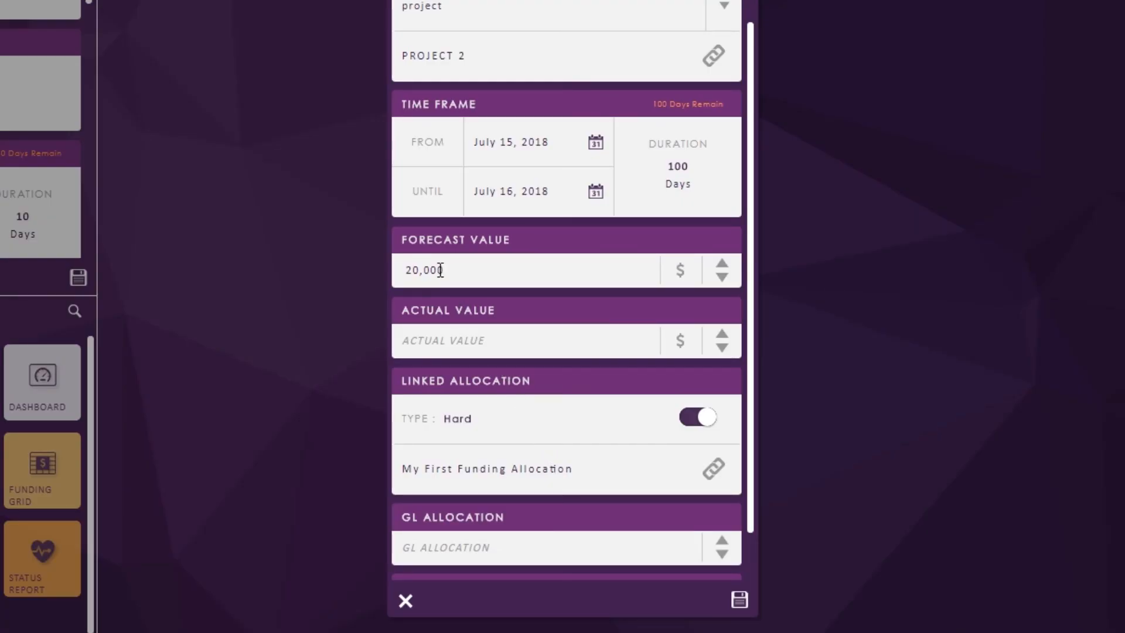
click(514, 417)
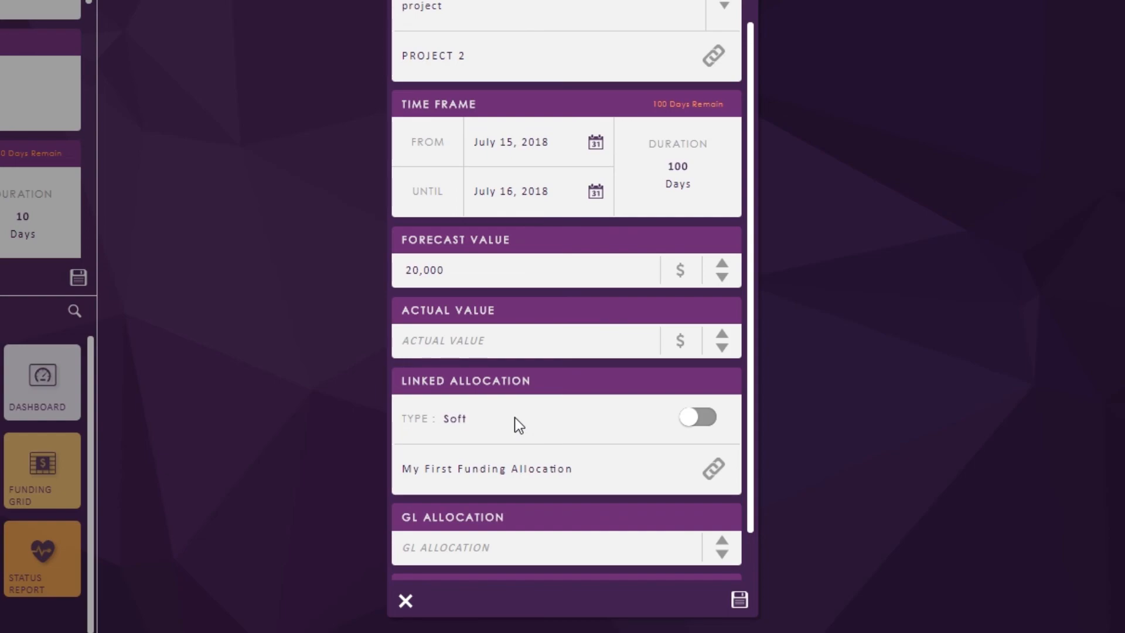
Set the GL allocation to 123 and the test field to 321, and save the funding allocation.
scroll(541, 457, down, 2)
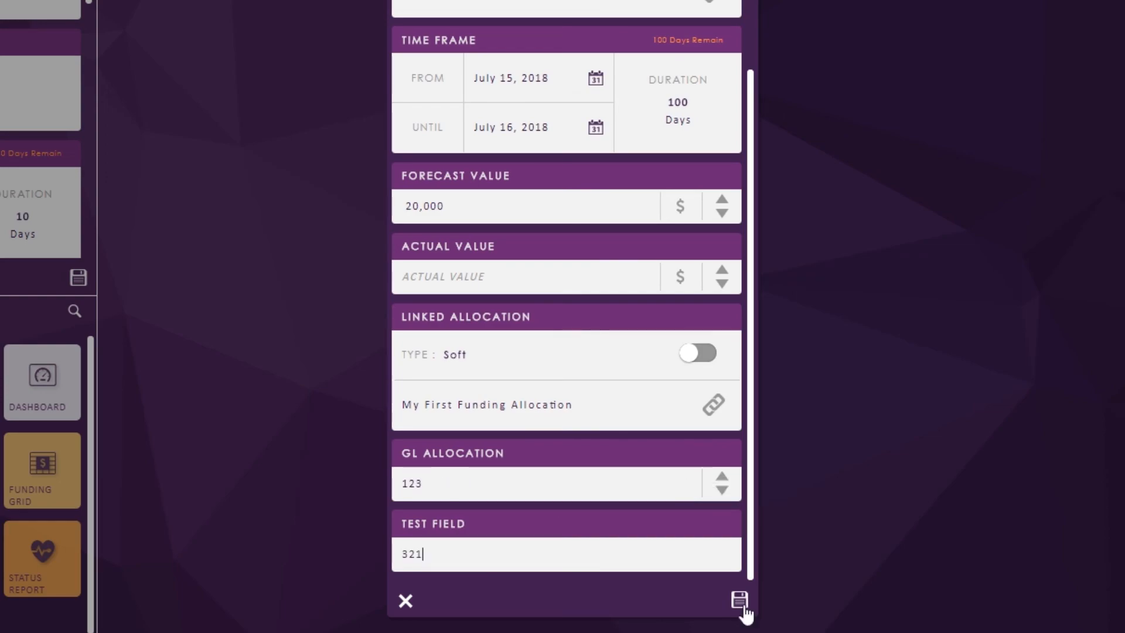
click(741, 602)
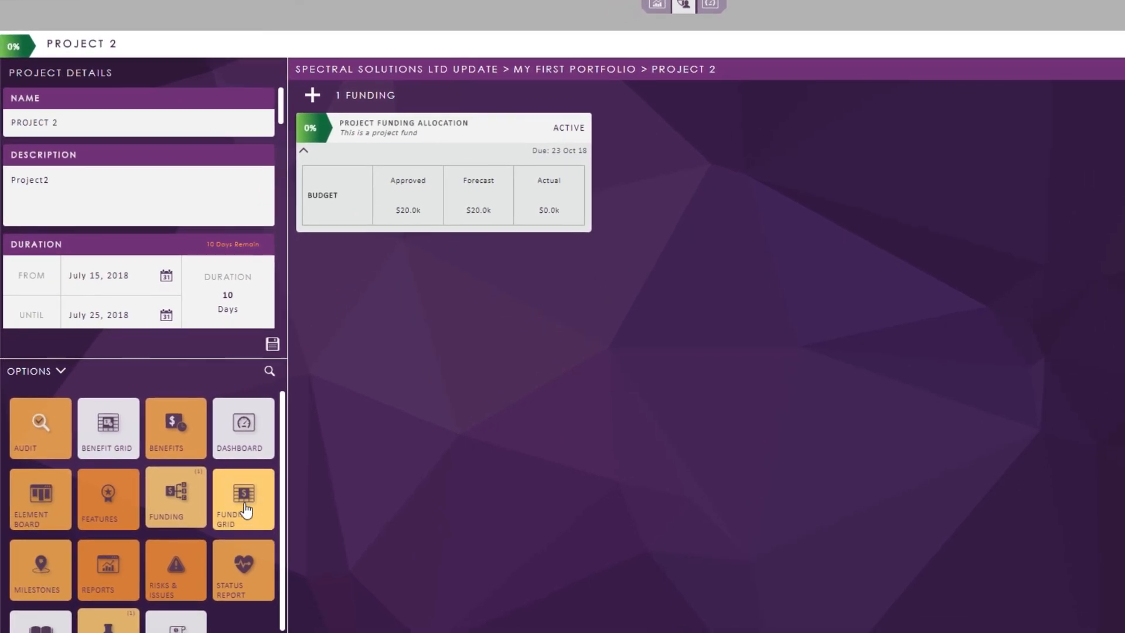
Examine the Labour and Hardware categories in Project 2's funding grid and return to My First Portfolio.
click(245, 509)
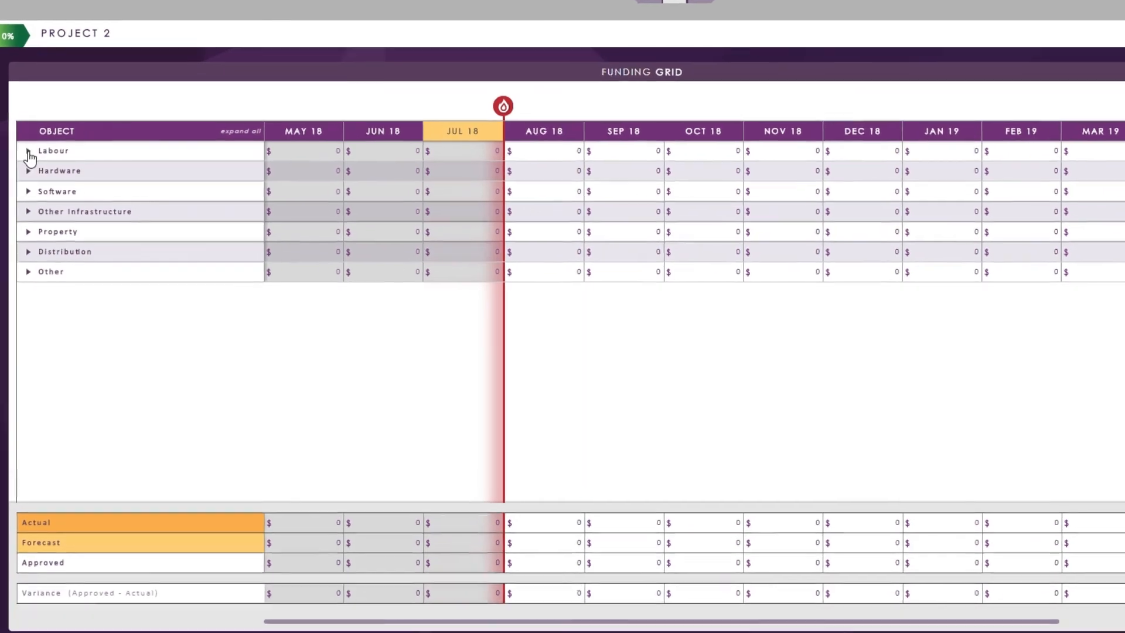
click(29, 159)
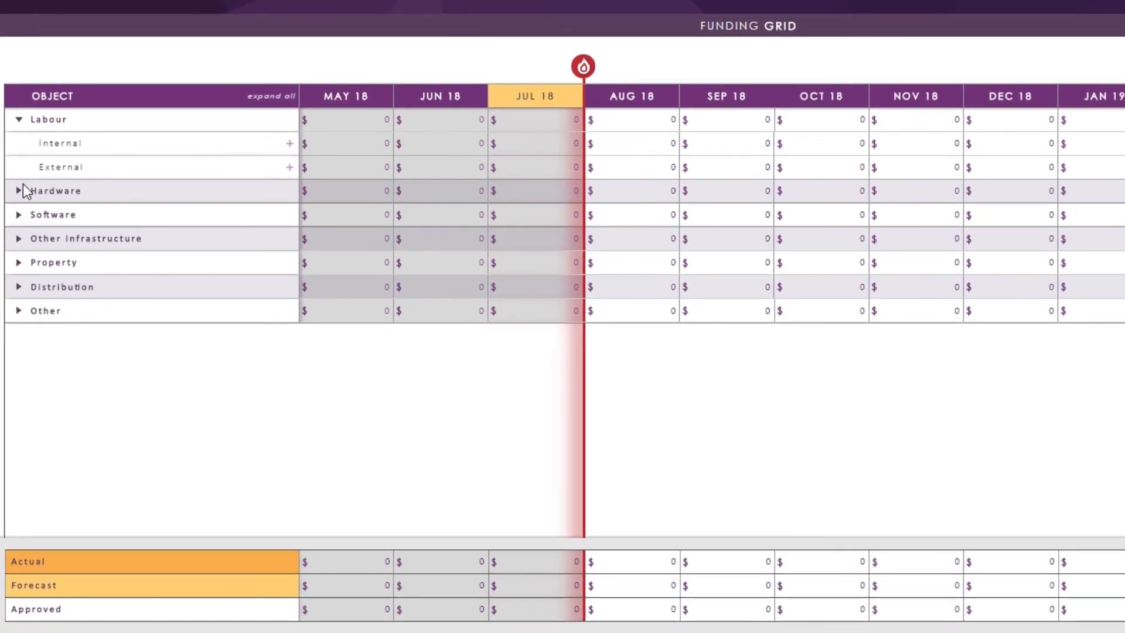
click(18, 191)
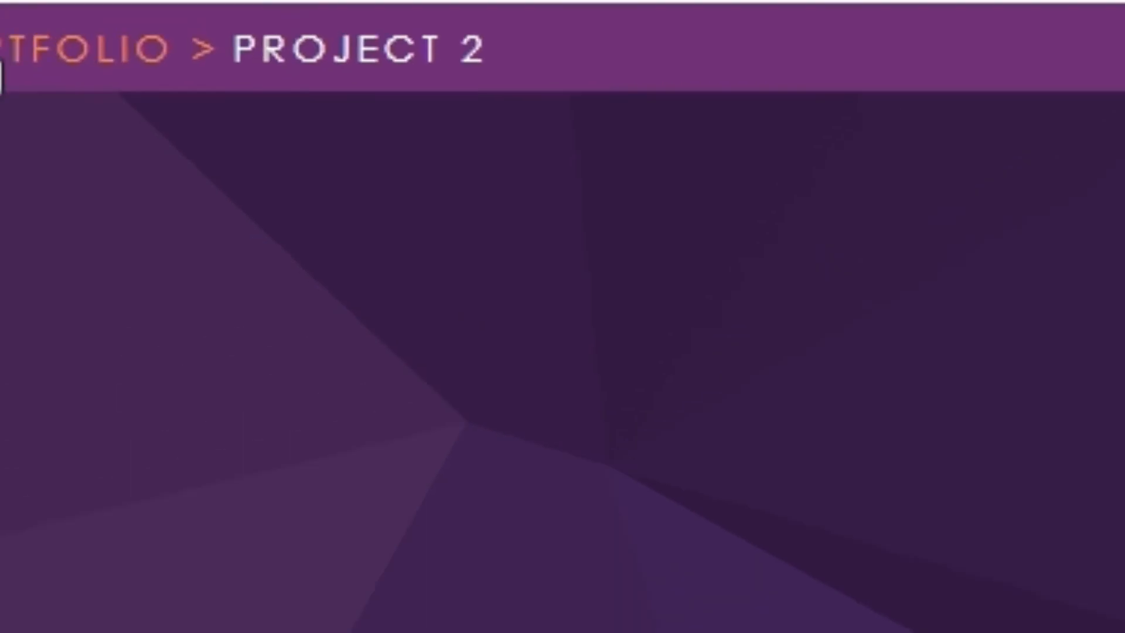
click(495, 66)
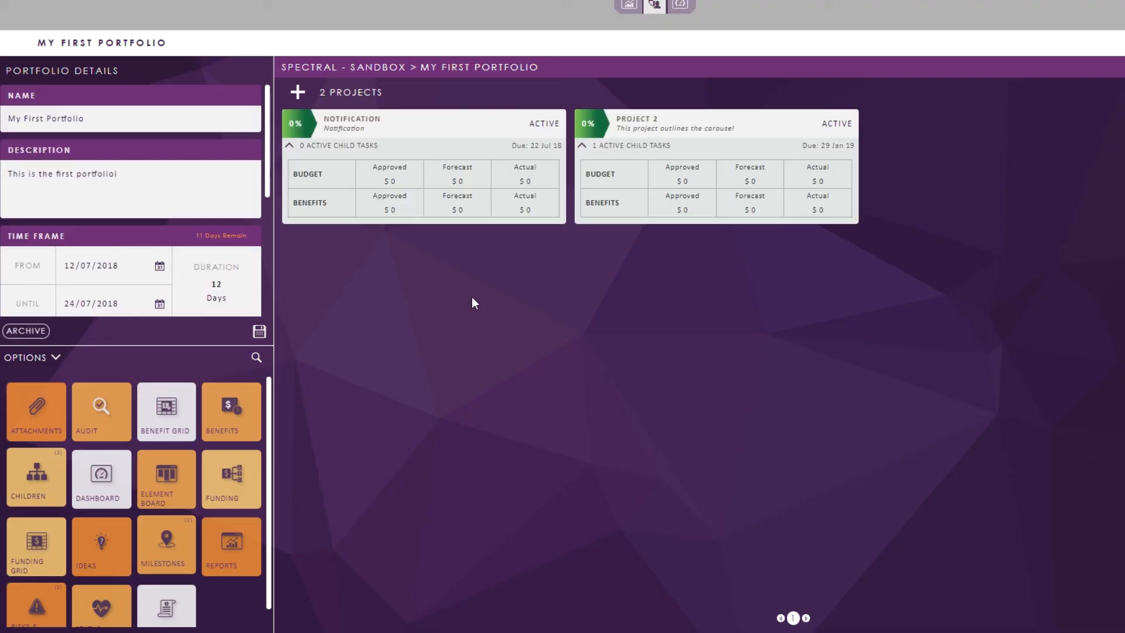